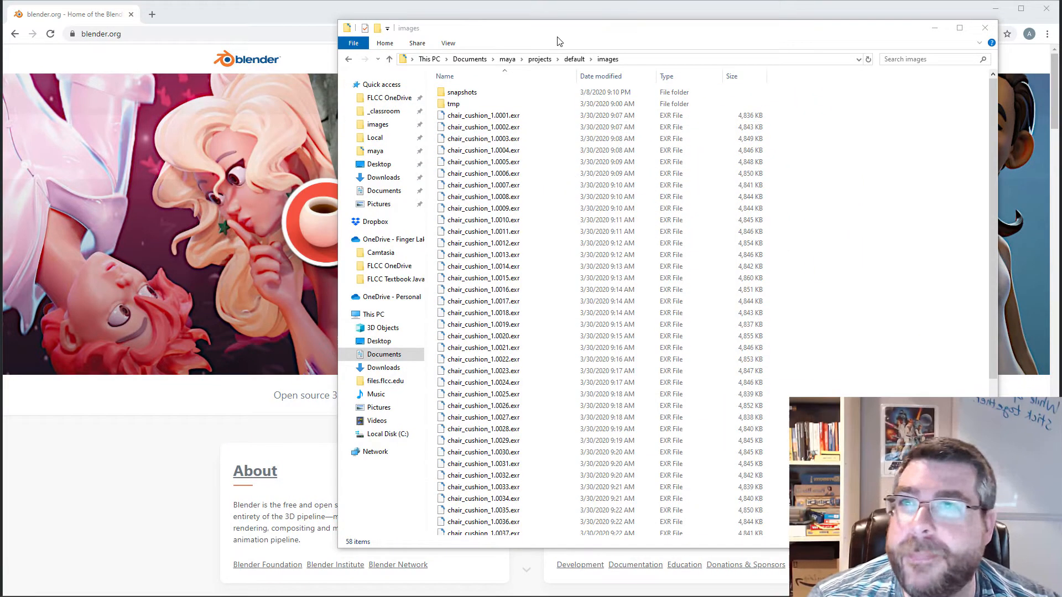
Select the rendered frames from chair_cushion_1.0001.exr through chair_cushion_1.0056.exr in the images folder to review the sequence.
{"action": "left_click_drag", "start_coordinate": [564, 36], "coordinate": [475, 44]}
{"action": "left_click", "coordinate": [394, 120]}
{"action": "scroll", "coordinate": [433, 342], "scroll_direction": "down", "scroll_amount": 7}
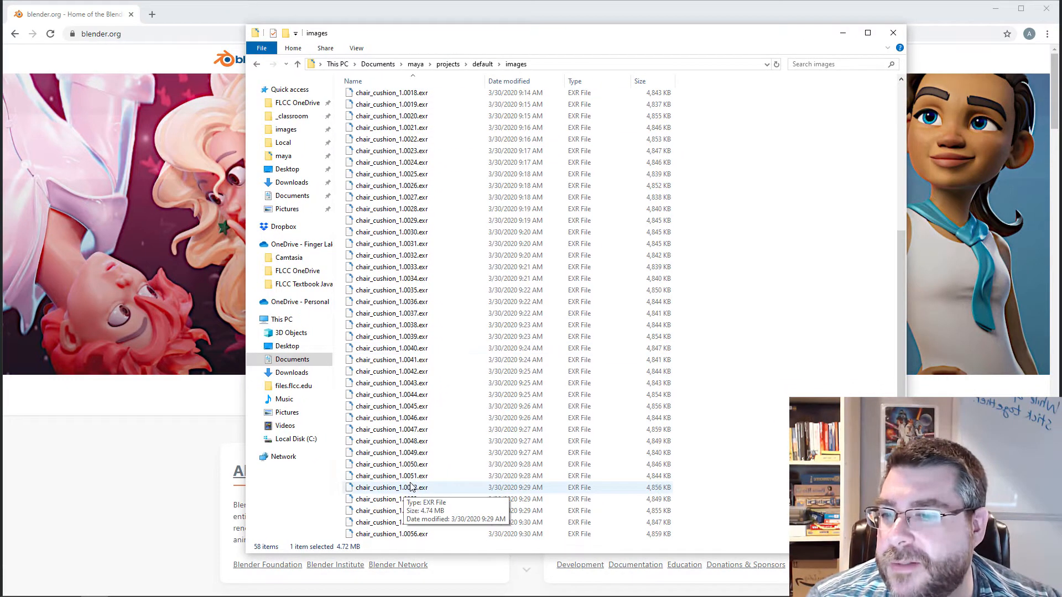
{"action": "left_click", "coordinate": [401, 535], "text": "shift"}
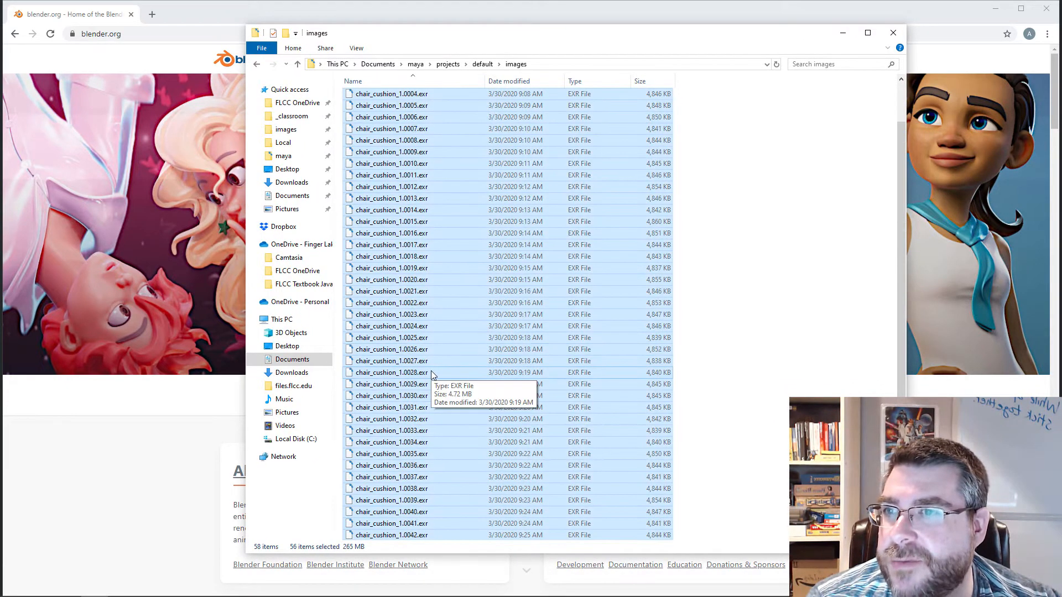
{"action": "scroll", "coordinate": [431, 371], "scroll_direction": "up", "scroll_amount": 7}
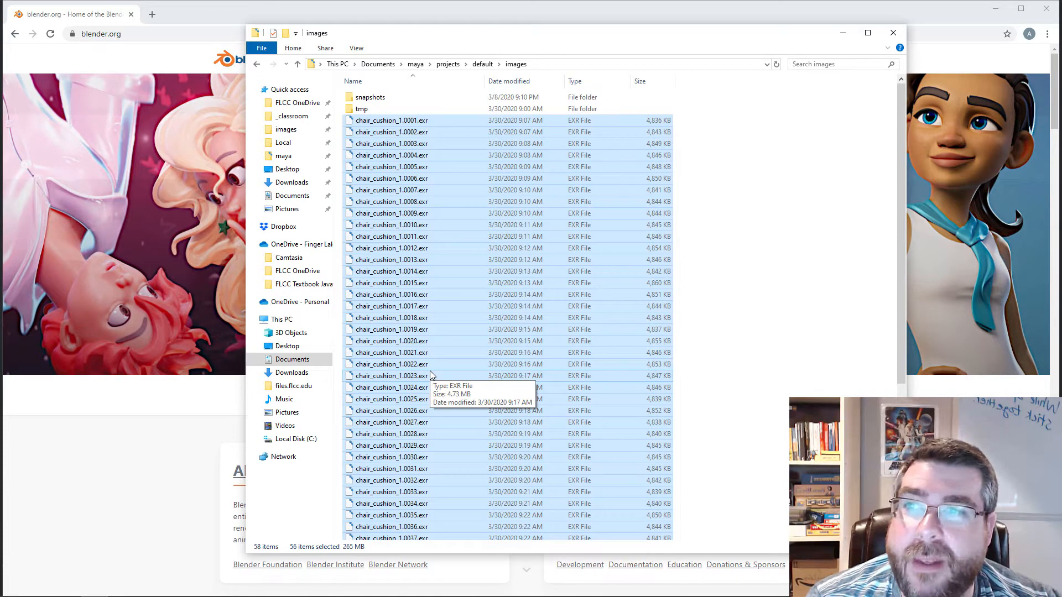
{"action": "left_click_drag", "start_coordinate": [550, 37], "coordinate": [562, 13]}
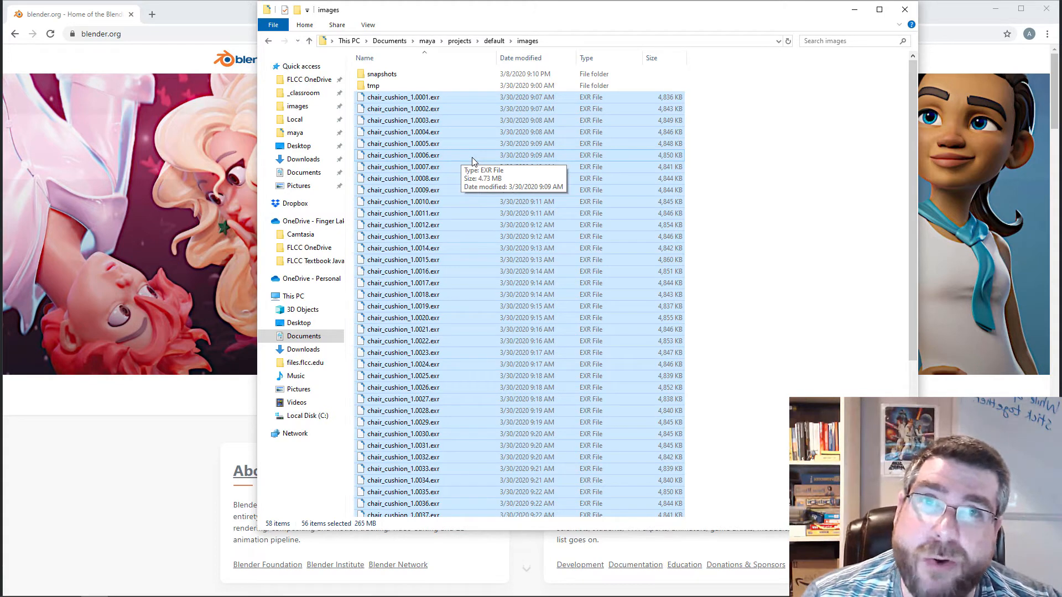
{"action": "left_click_drag", "start_coordinate": [541, 1], "coordinate": [524, 23]}
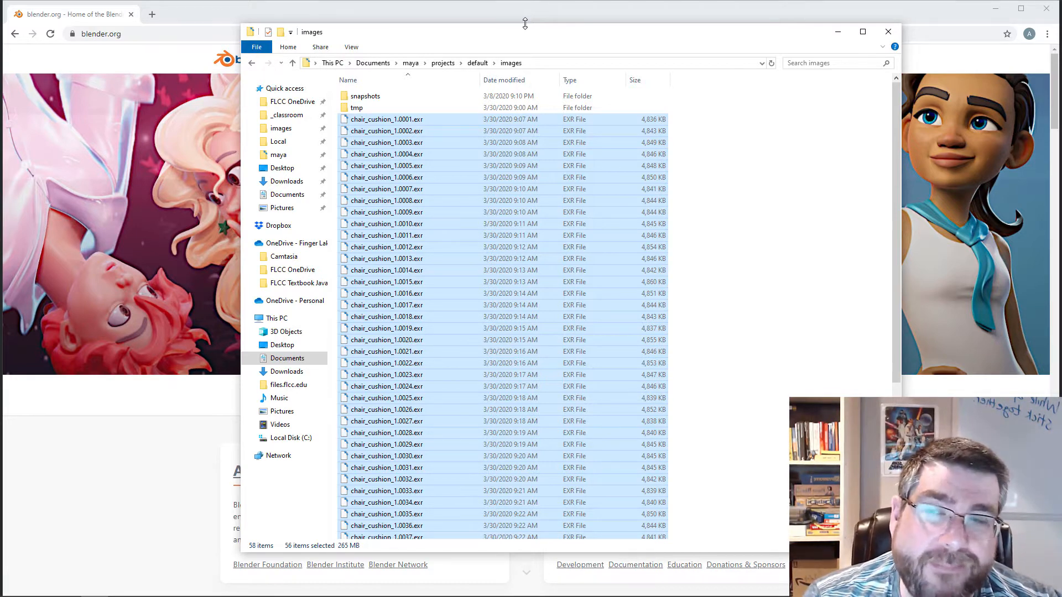
Switch to the web browser, load blender.org and request the Blender 2.82a download.
{"action": "left_click", "coordinate": [191, 12]}
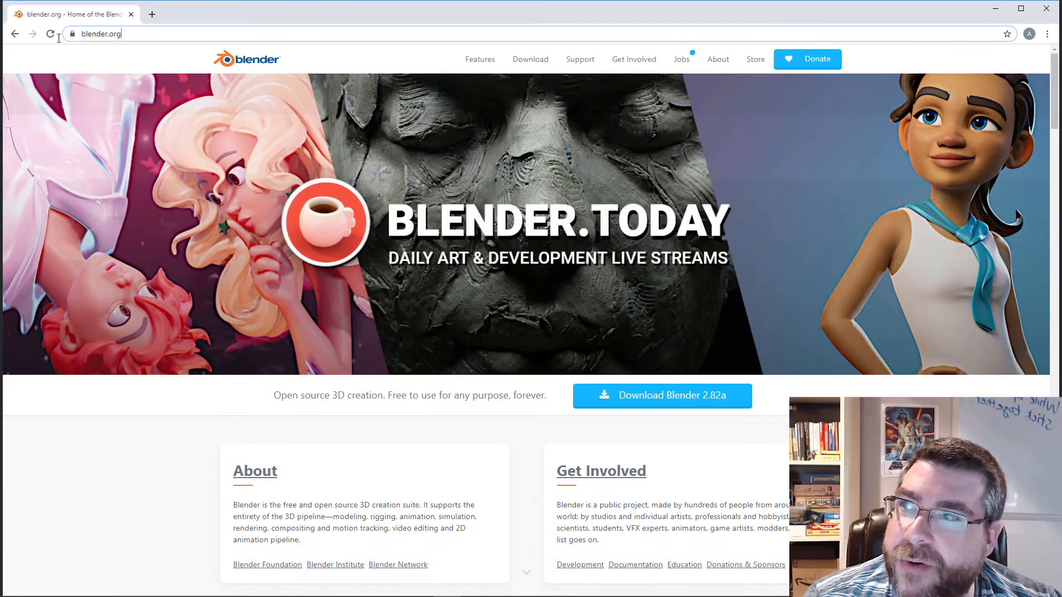
{"action": "left_click", "coordinate": [77, 34]}
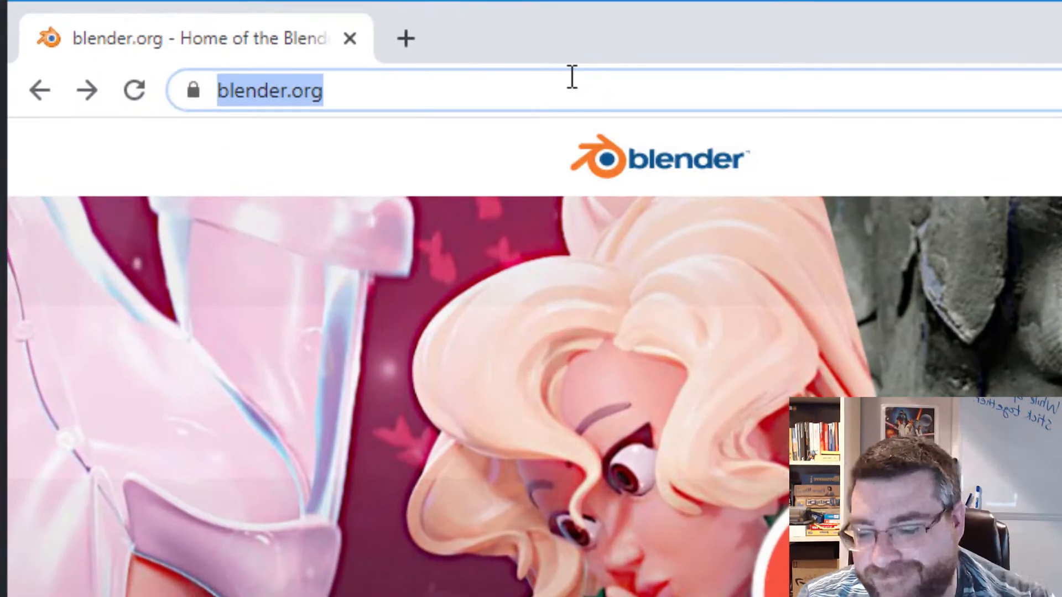
{"action": "type", "text": "blender."}
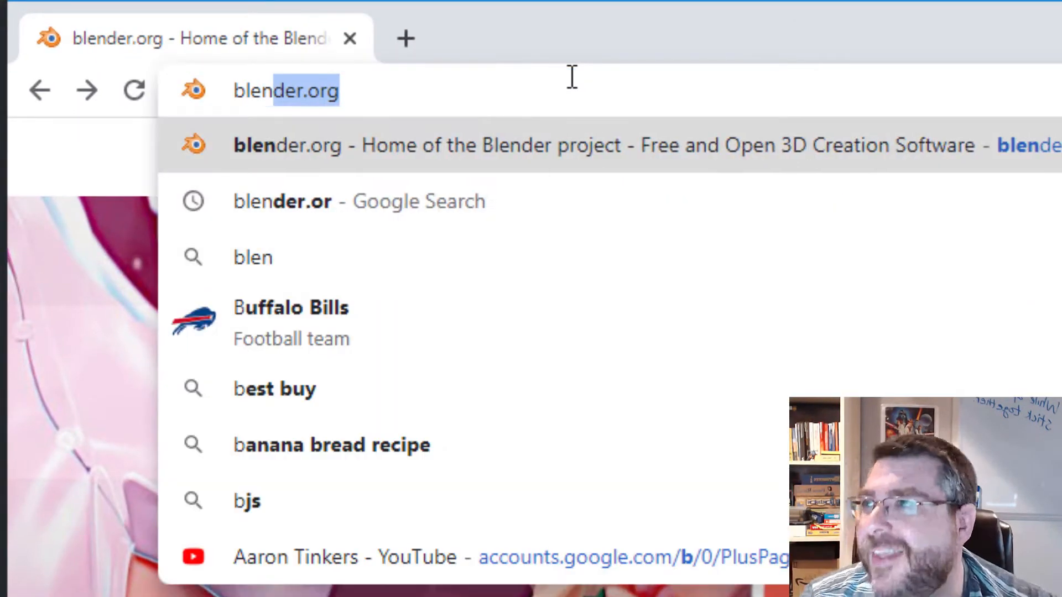
{"action": "type", "text": "or"}
{"action": "key", "text": "Return"}
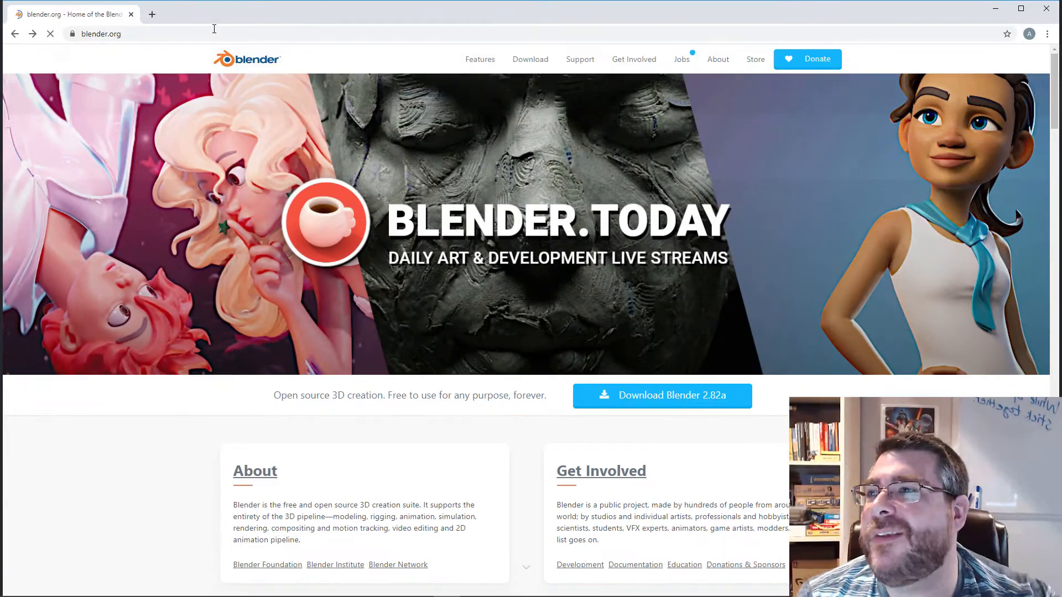
{"action": "left_click", "coordinate": [654, 402]}
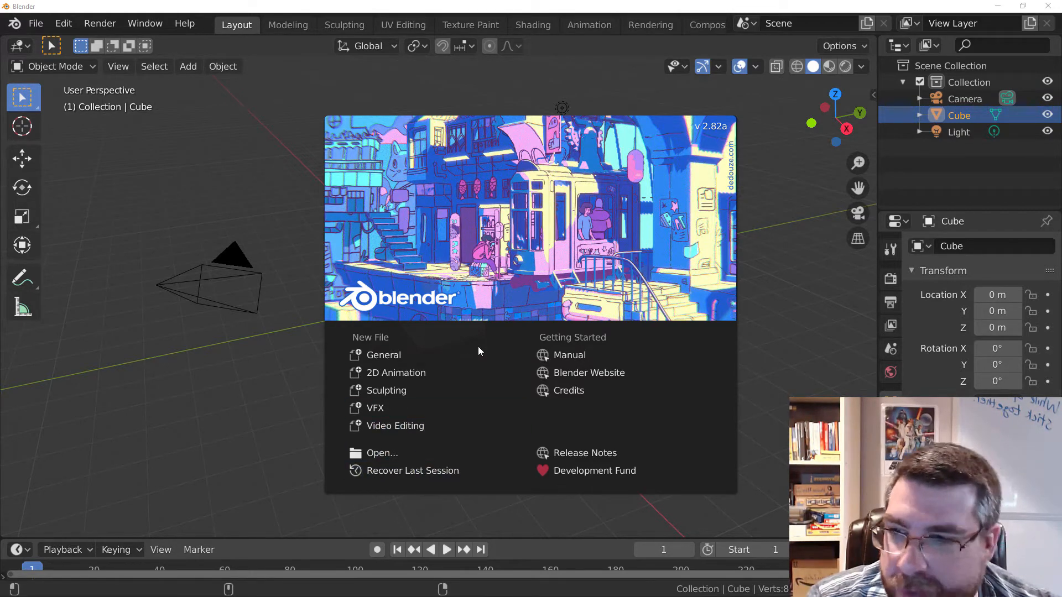
In Blender, start a new Video Editing project and browse to the favorite images folder for adding an image sequence.
{"action": "left_click", "coordinate": [415, 431]}
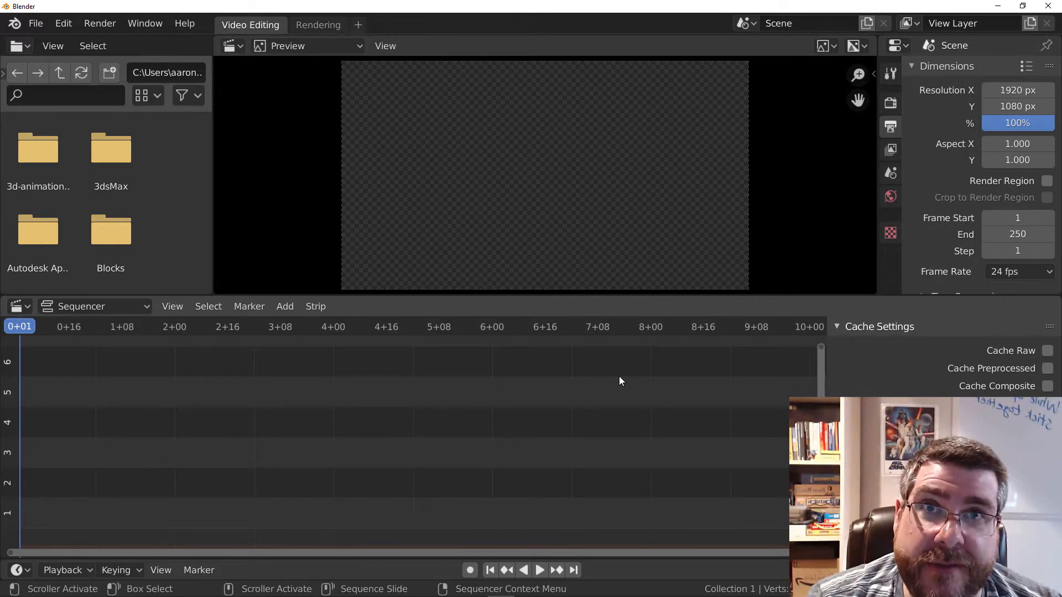
{"action": "left_click", "coordinate": [283, 306]}
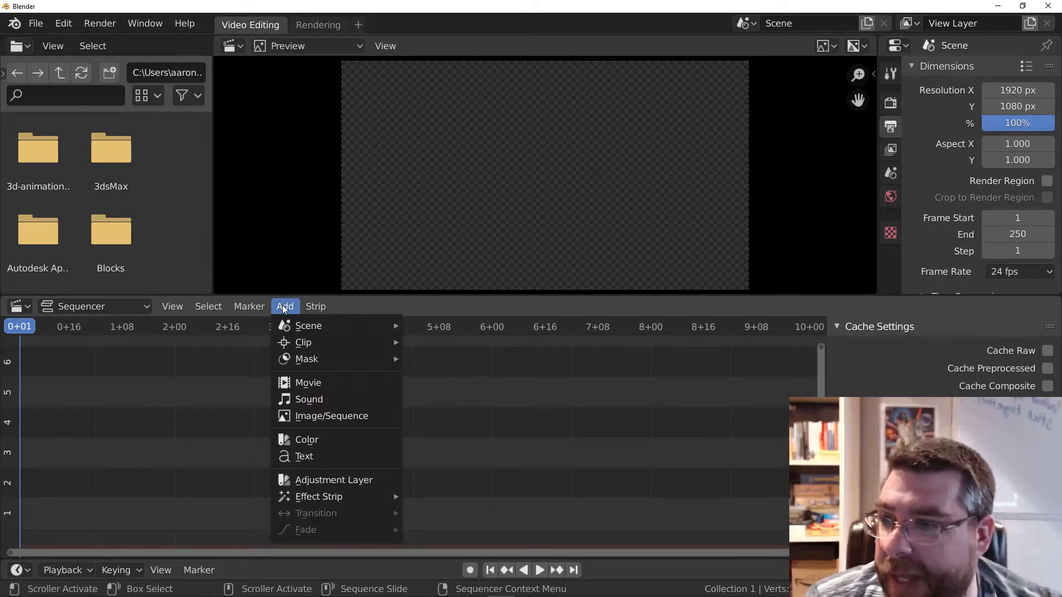
{"action": "left_click", "coordinate": [317, 419]}
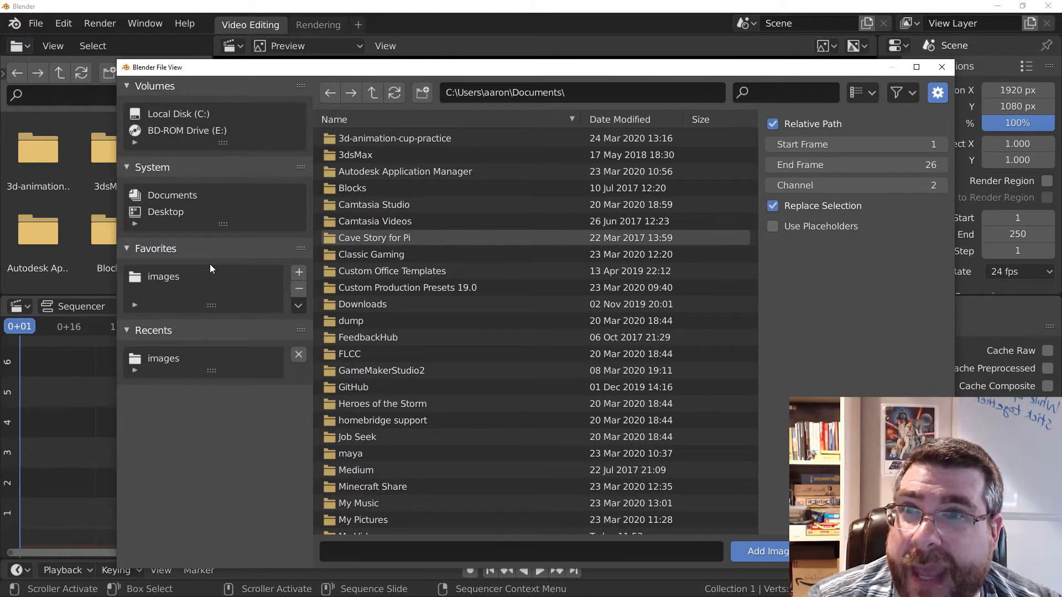
{"action": "left_click", "coordinate": [163, 280]}
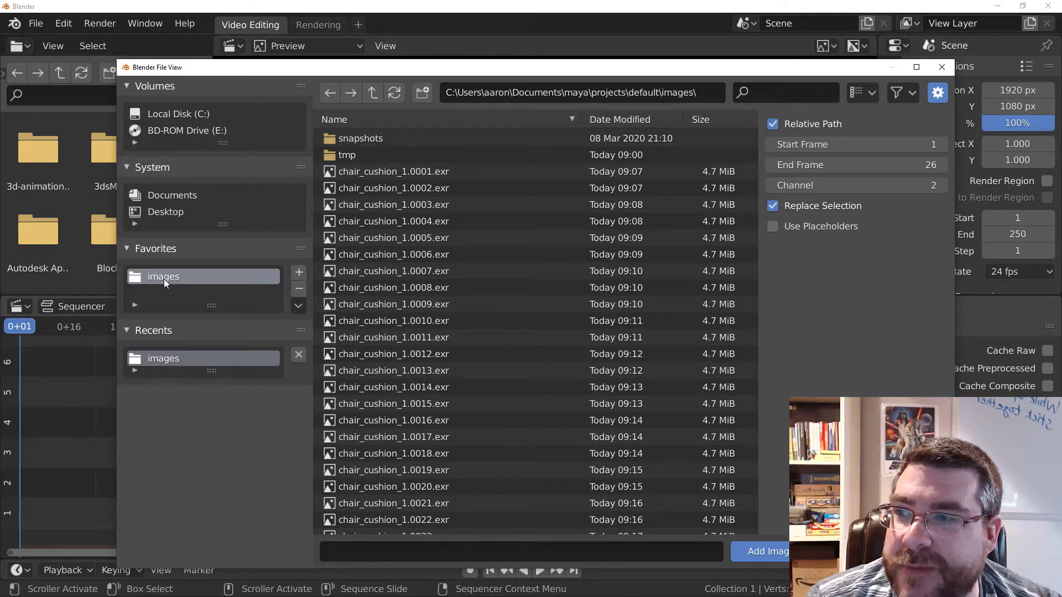
Add frames chair_cushion_1.0001.exr through chair_cushion_1.0056.exr to the sequencer as one image strip.
{"action": "left_click", "coordinate": [426, 174]}
{"action": "scroll", "coordinate": [449, 346], "scroll_direction": "down", "scroll_amount": 15}
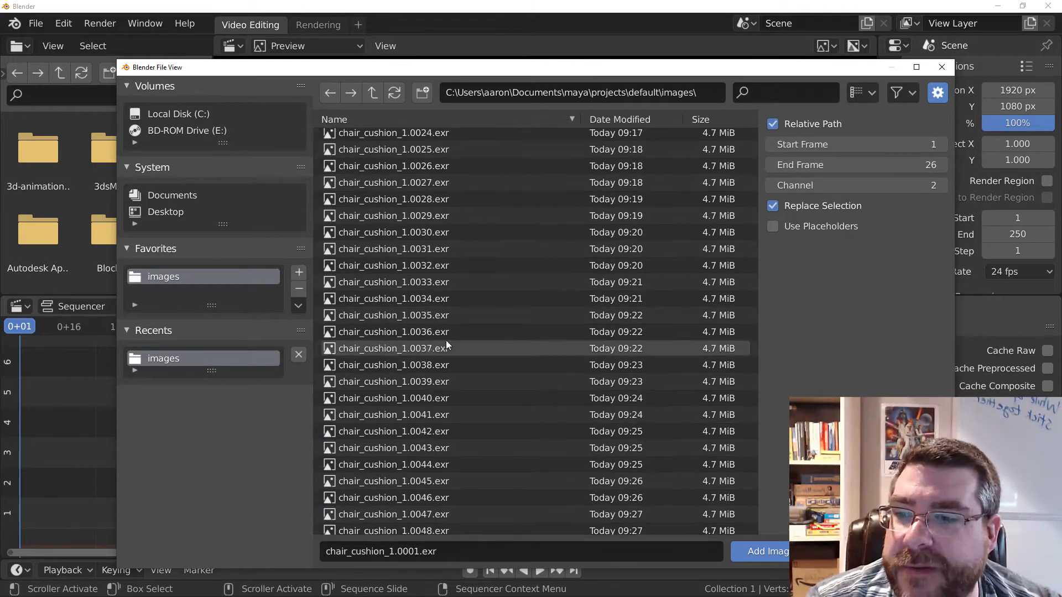
{"action": "left_click", "coordinate": [426, 522], "text": "shift"}
{"action": "scroll", "coordinate": [424, 526], "scroll_direction": "up", "scroll_amount": 14}
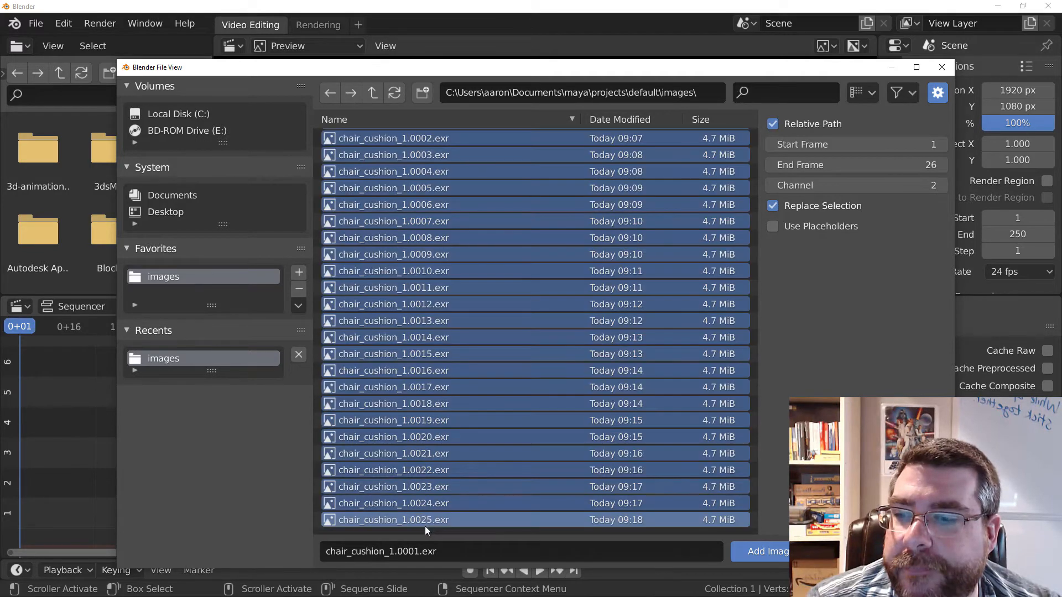
{"action": "scroll", "coordinate": [482, 429], "scroll_direction": "down", "scroll_amount": 13}
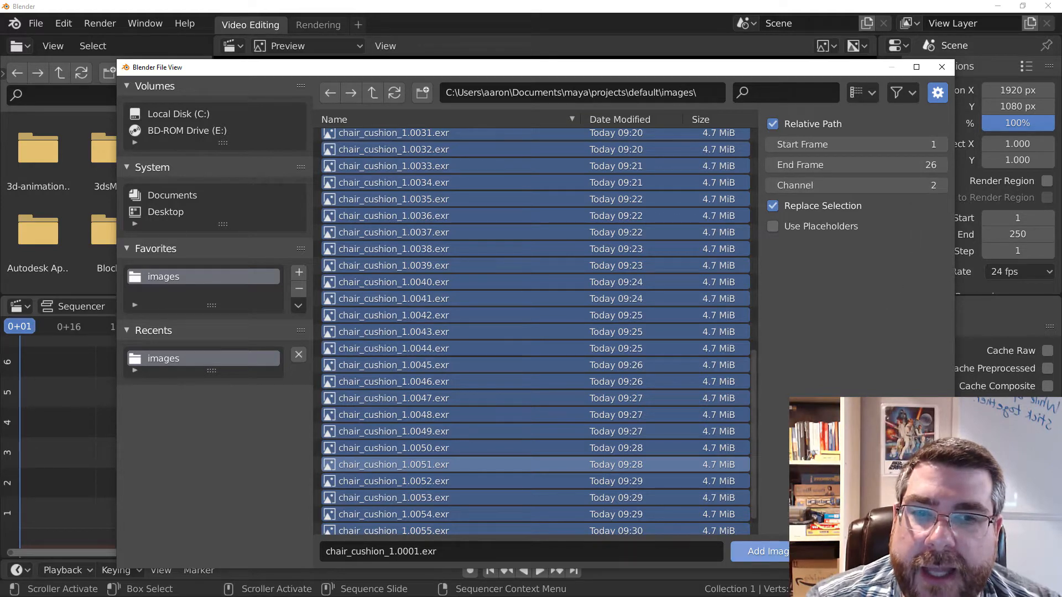
{"action": "left_click", "coordinate": [763, 551]}
Preview the chair animation by moving the playhead from the strip's end back through its frames to 1+20.
{"action": "key", "text": "Up"}
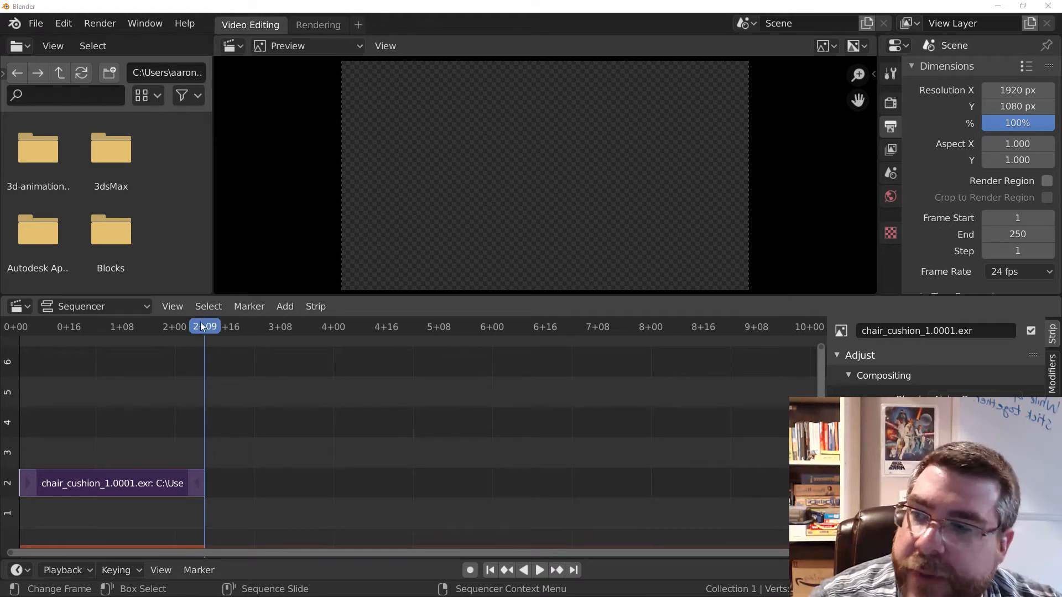
{"action": "key", "text": "shift+ctrl+space"}
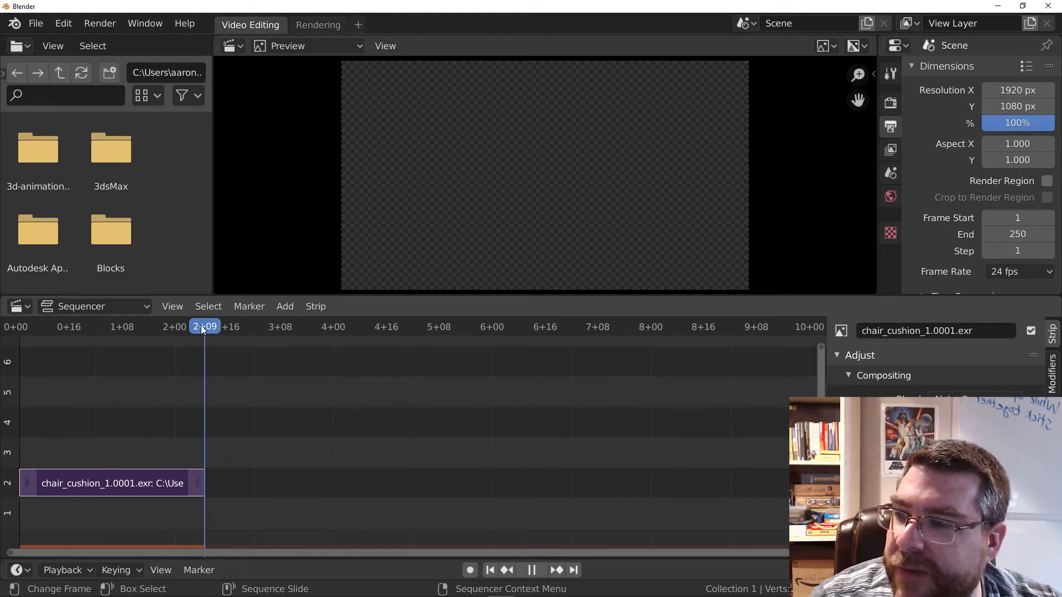
{"action": "left_click_drag", "start_coordinate": [109, 339], "coordinate": [121, 364]}
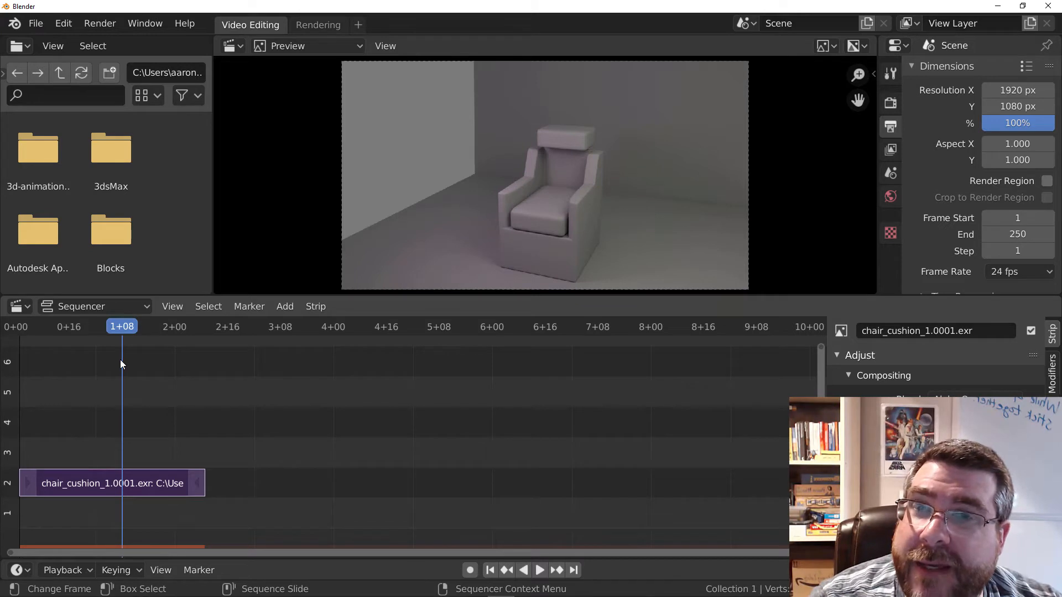
{"action": "left_click_drag", "start_coordinate": [122, 327], "coordinate": [161, 342]}
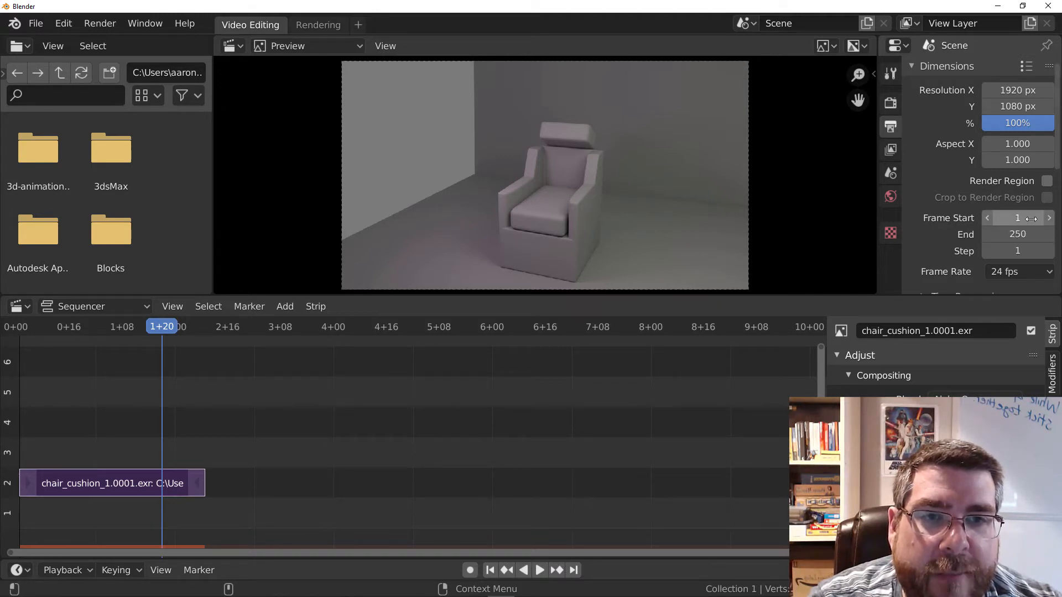
Set the scene's end frame to 56.
{"action": "left_click", "coordinate": [1020, 234]}
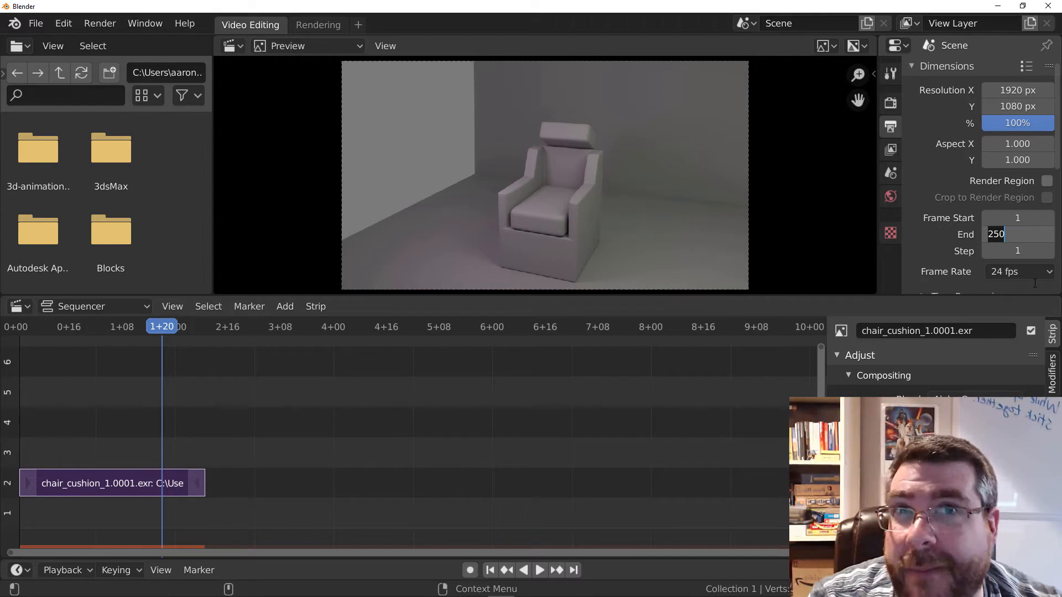
{"action": "type", "text": "56"}
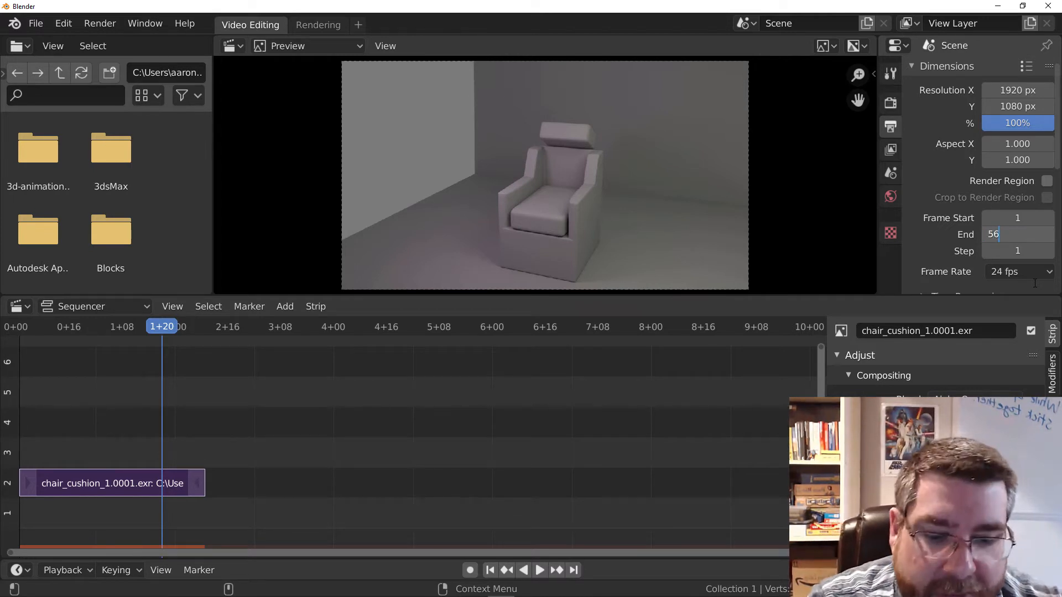
{"action": "key", "text": "Return"}
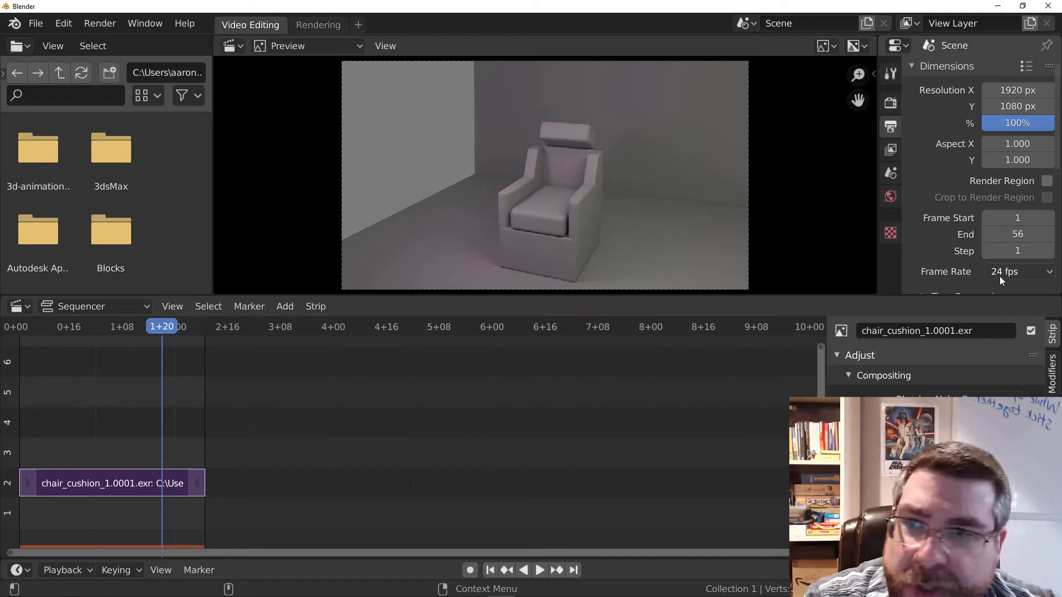
Set the output resolution to 960 px wide by 540 px high.
{"action": "double_click", "coordinate": [1017, 91]}
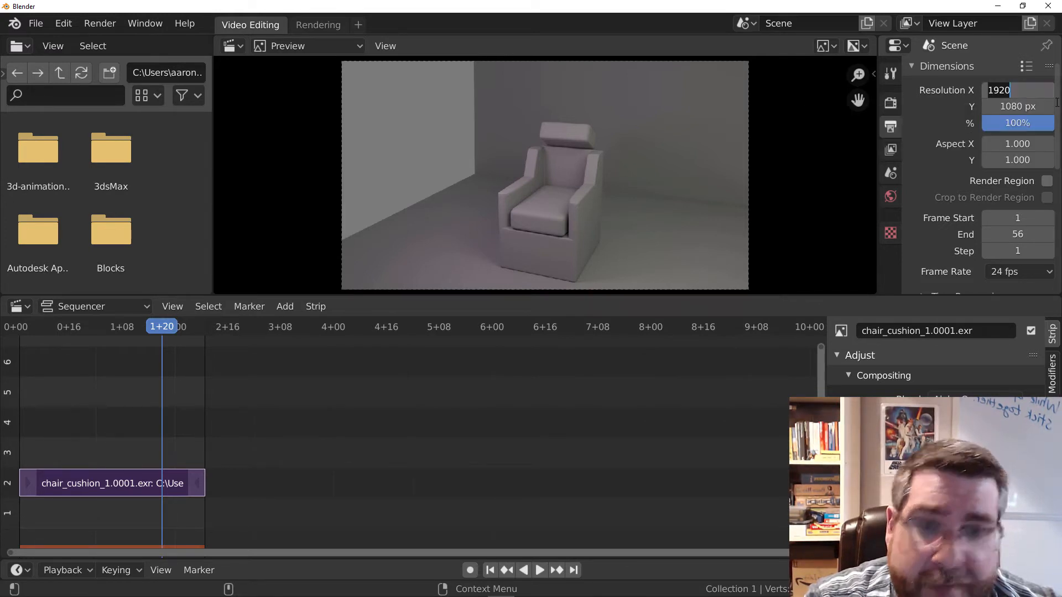
{"action": "type", "text": "960"}
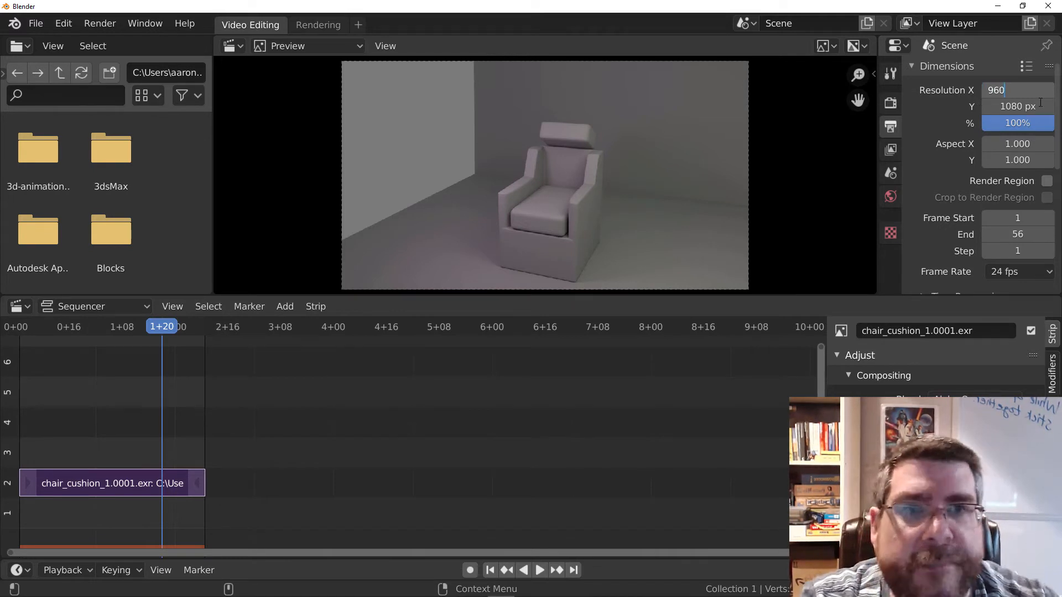
{"action": "key", "text": "Return"}
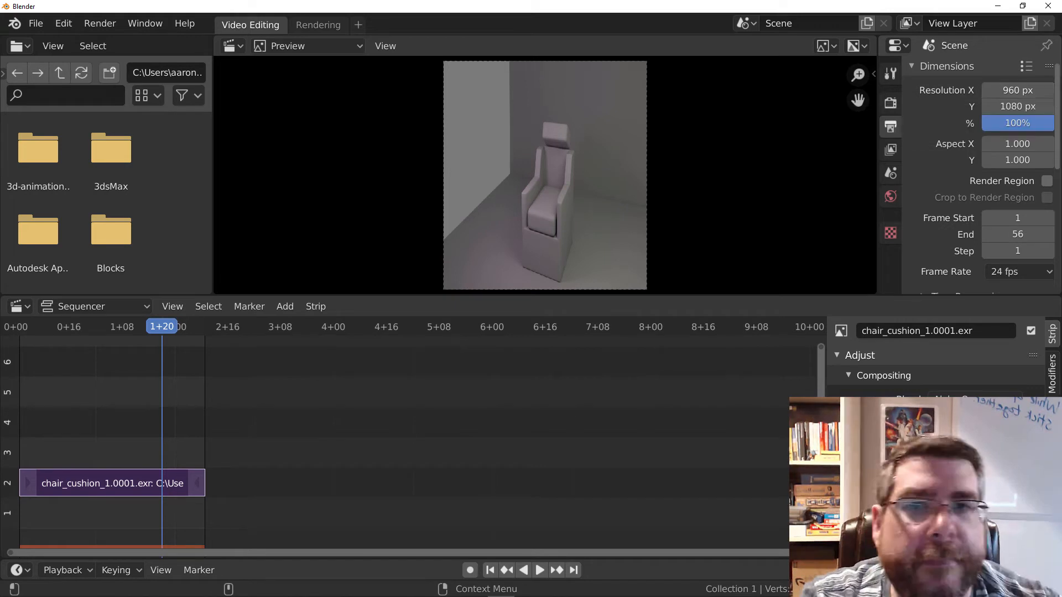
{"action": "left_click", "coordinate": [1043, 108]}
{"action": "type", "text": "540"}
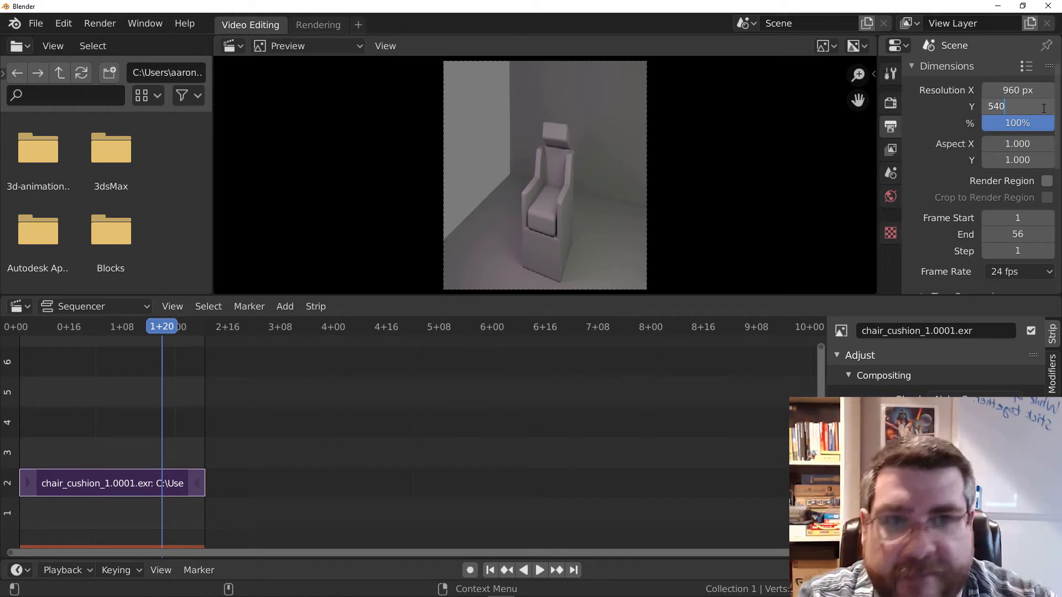
{"action": "key", "text": "Tab"}
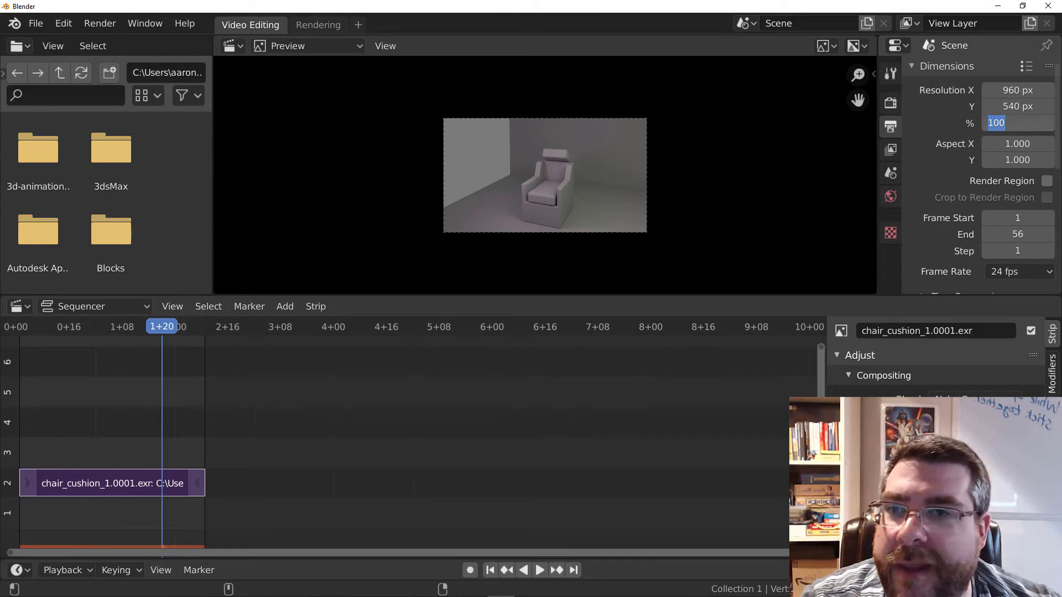
{"action": "key", "text": "Return"}
{"action": "scroll", "coordinate": [672, 185], "scroll_direction": "up", "scroll_amount": 2}
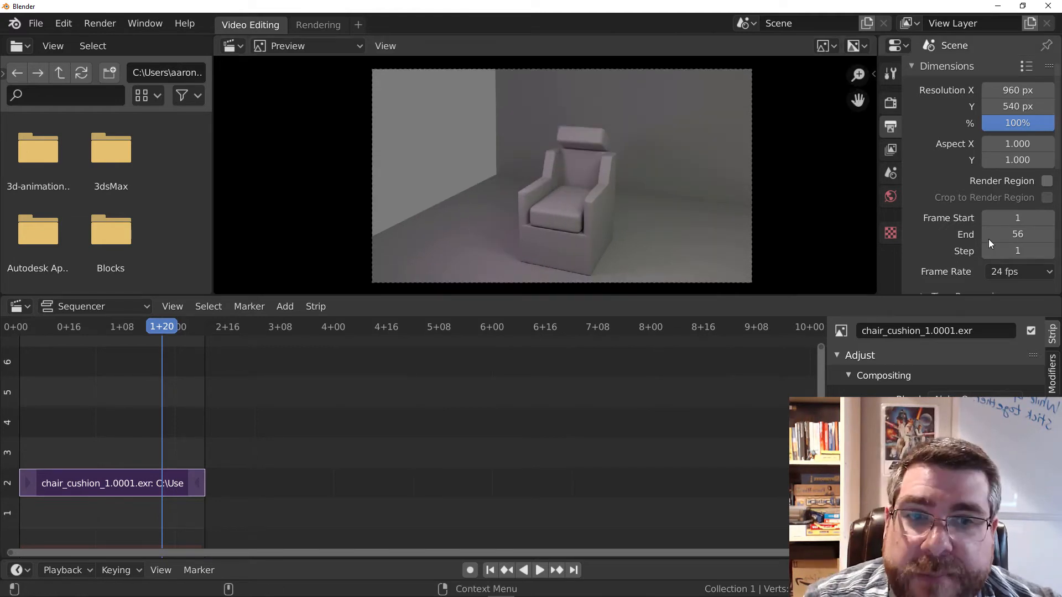
Set the render output path to the bookmarked maya\projects\default\images folder.
{"action": "scroll", "coordinate": [928, 194], "scroll_direction": "down", "scroll_amount": 1}
{"action": "scroll", "coordinate": [928, 194], "scroll_direction": "down", "scroll_amount": 2}
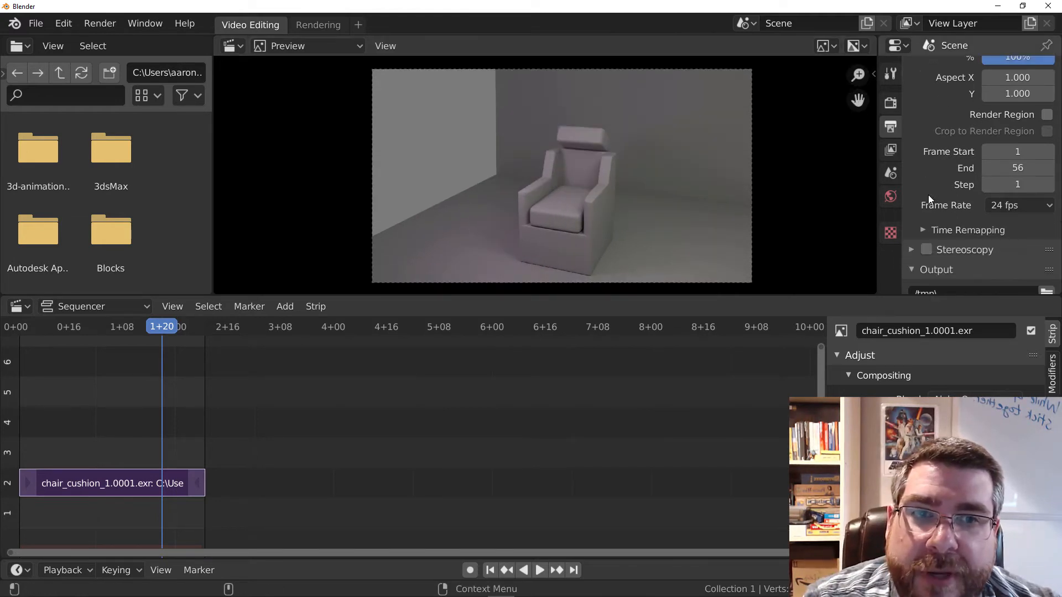
{"action": "scroll", "coordinate": [927, 195], "scroll_direction": "down", "scroll_amount": 2}
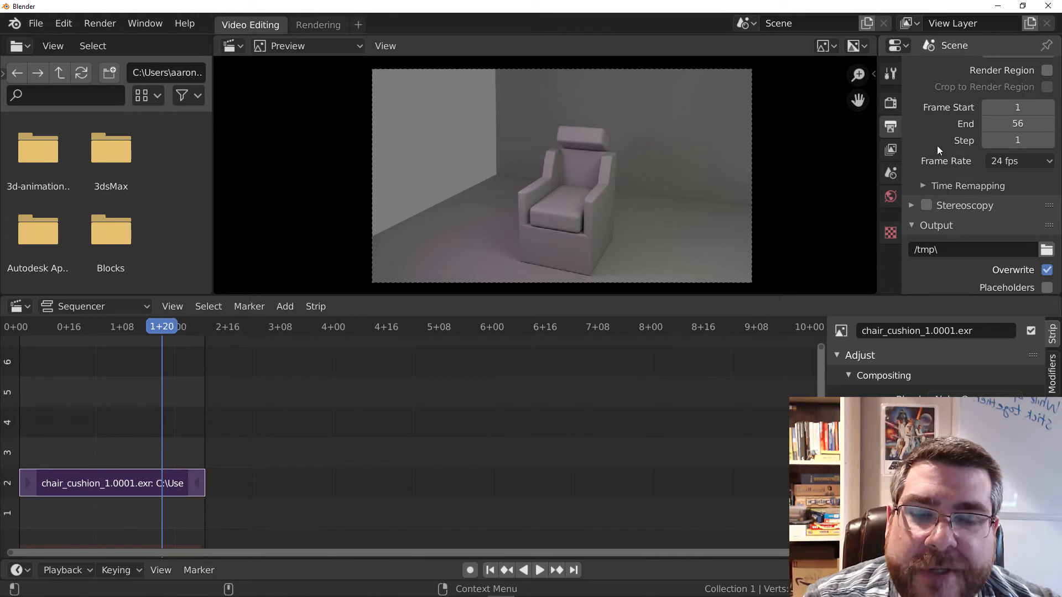
{"action": "scroll", "coordinate": [926, 182], "scroll_direction": "up", "scroll_amount": 5}
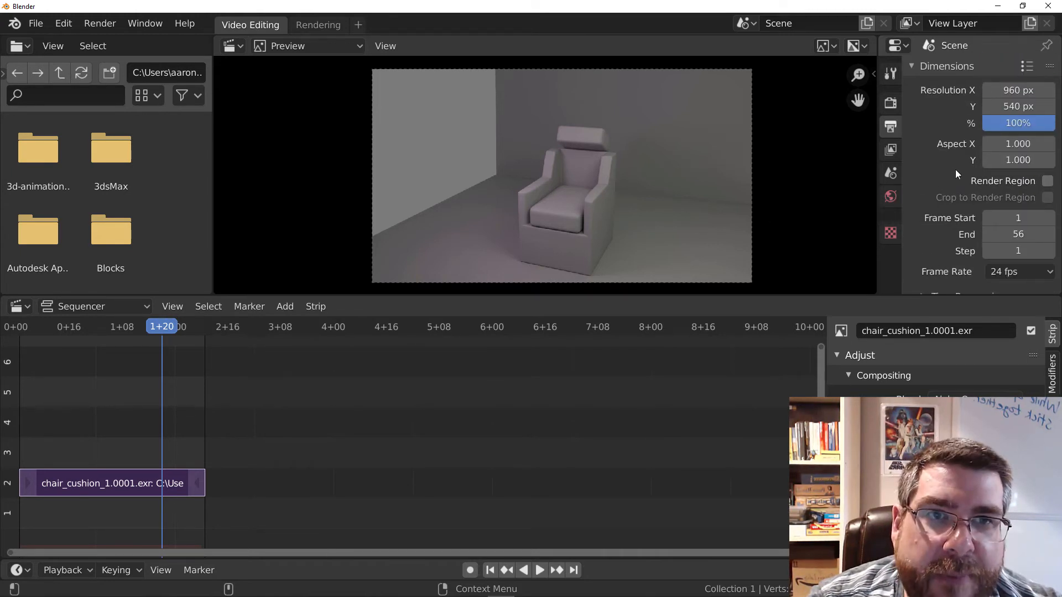
{"action": "scroll", "coordinate": [954, 169], "scroll_direction": "down", "scroll_amount": 4}
{"action": "scroll", "coordinate": [949, 174], "scroll_direction": "down", "scroll_amount": 2}
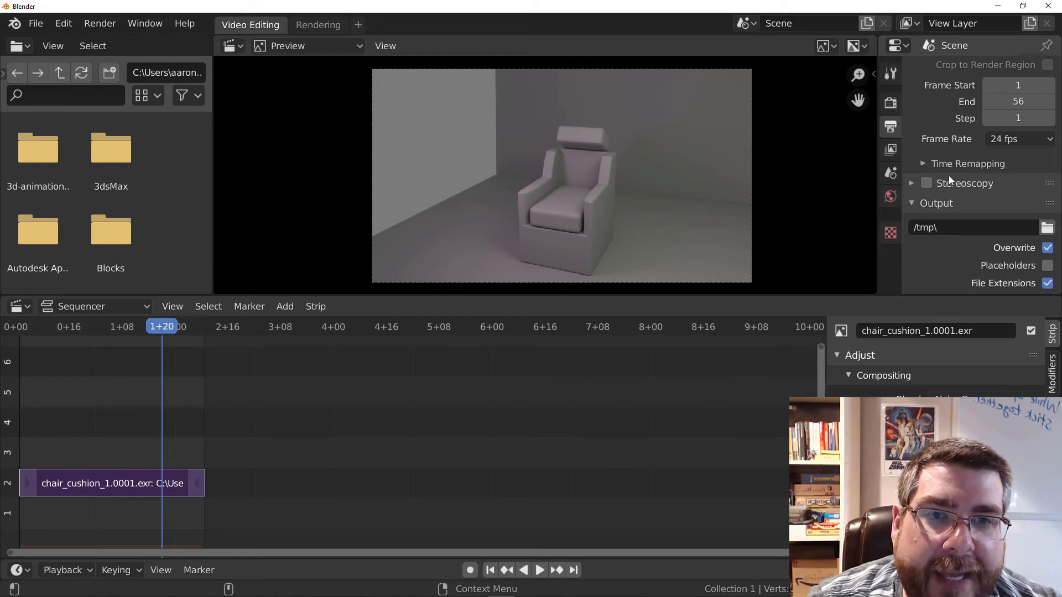
{"action": "scroll", "coordinate": [948, 175], "scroll_direction": "down", "scroll_amount": 4}
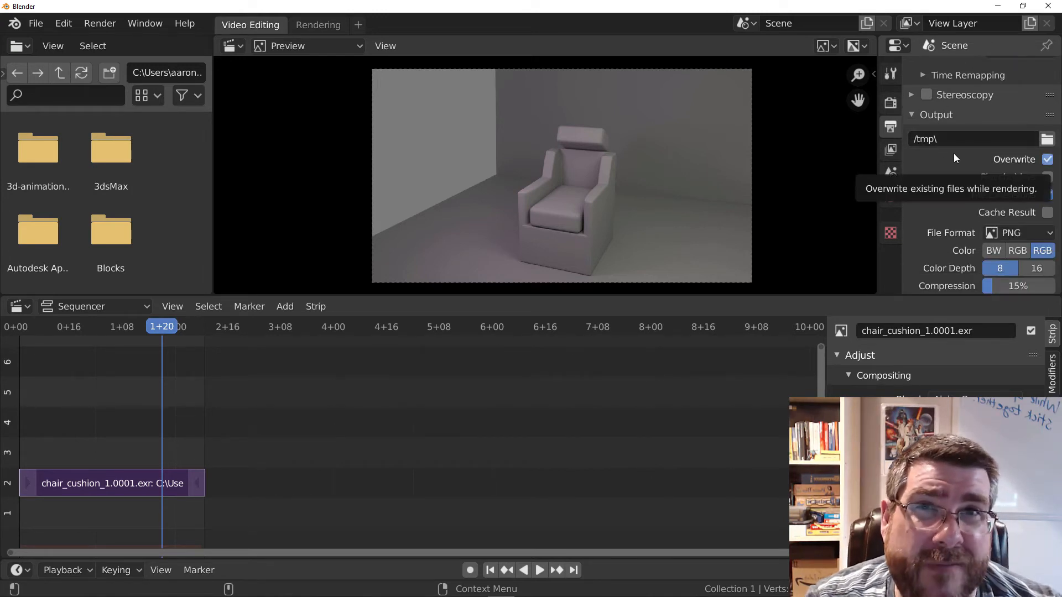
{"action": "left_click", "coordinate": [1047, 140]}
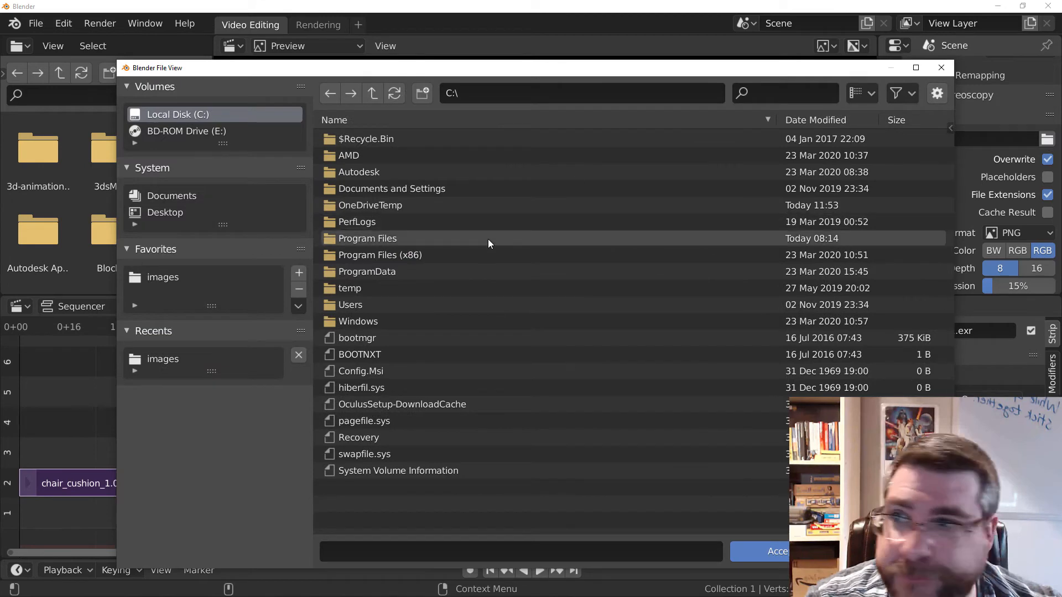
{"action": "left_click", "coordinate": [164, 277]}
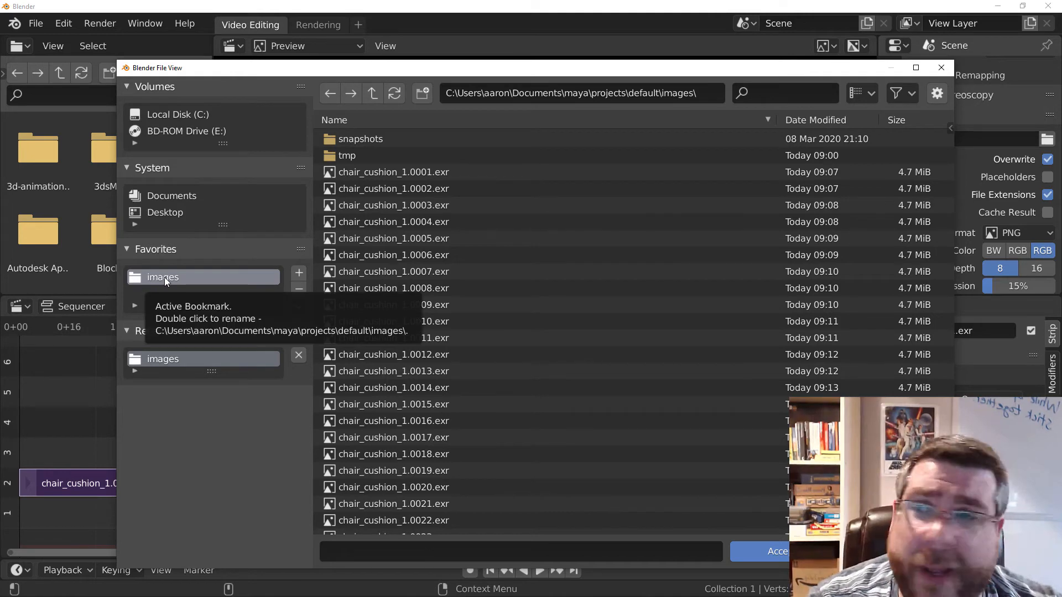
{"action": "left_click", "coordinate": [771, 552]}
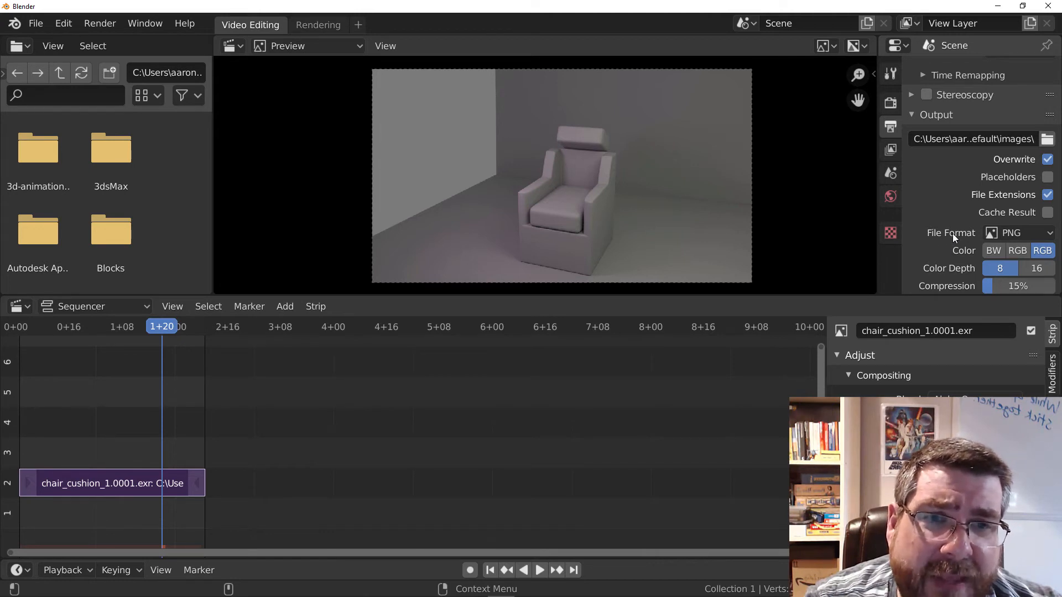
Set the output file format to the AVI JPEG movie format.
{"action": "left_click", "coordinate": [1023, 234]}
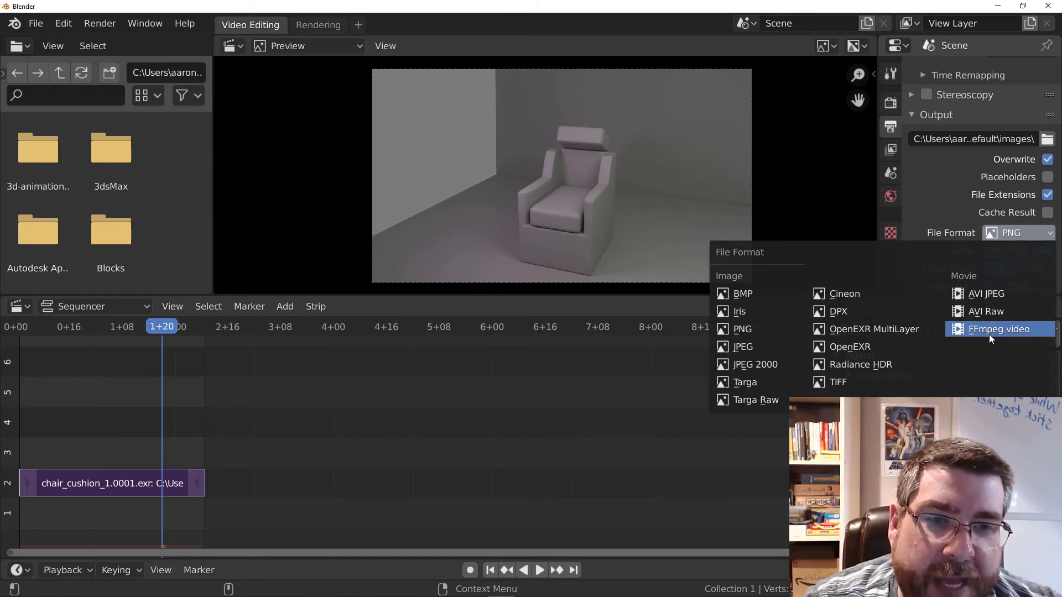
{"action": "left_click", "coordinate": [997, 296]}
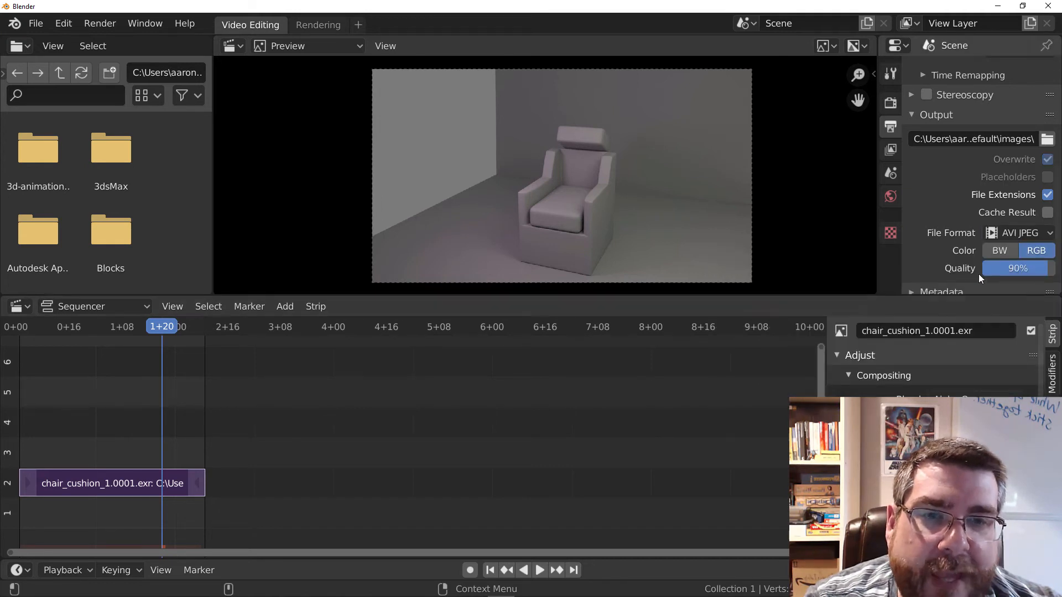
{"action": "scroll", "coordinate": [940, 217], "scroll_direction": "down", "scroll_amount": 1}
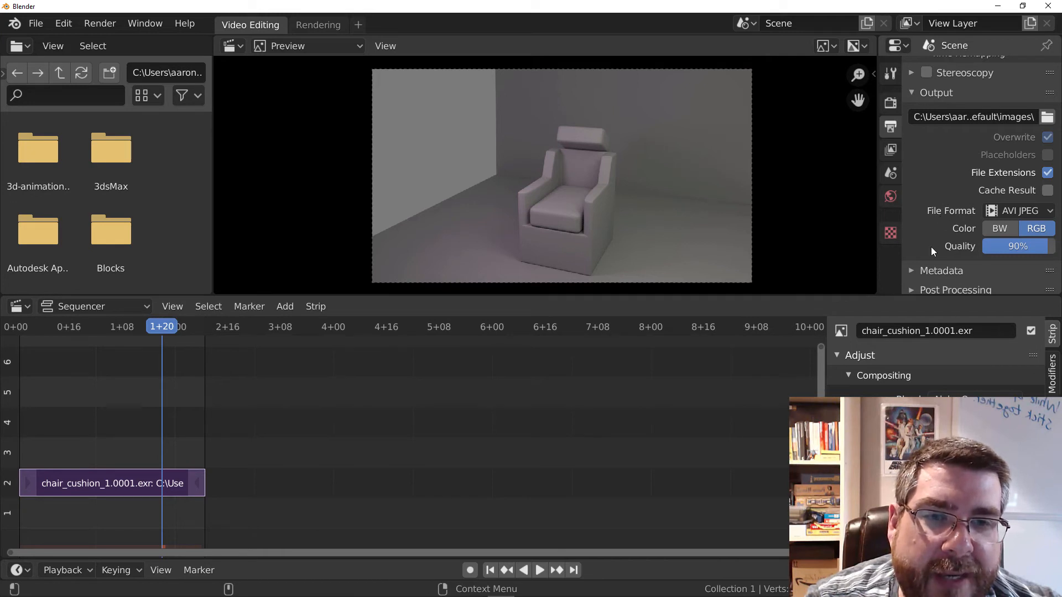
Render the whole animation to the output video file.
{"action": "scroll", "coordinate": [931, 247], "scroll_direction": "up", "scroll_amount": 2}
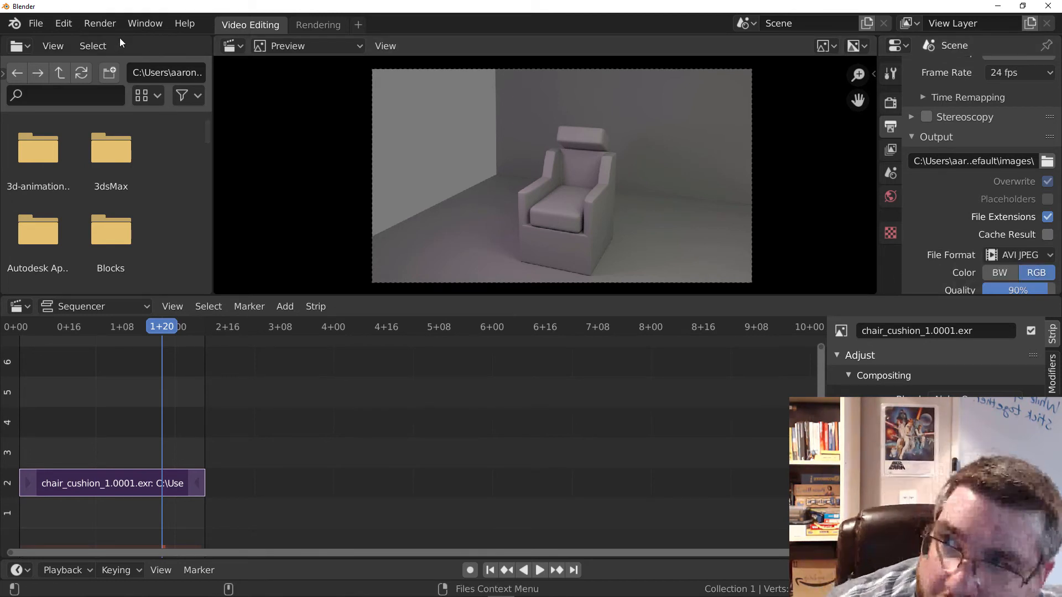
{"action": "left_click", "coordinate": [100, 24]}
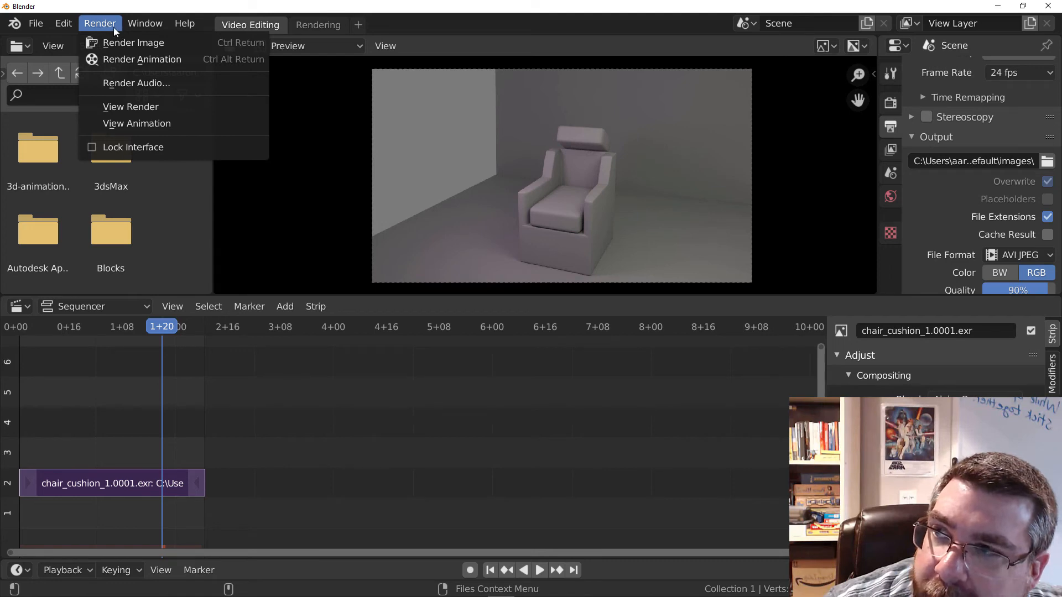
{"action": "left_click", "coordinate": [150, 66]}
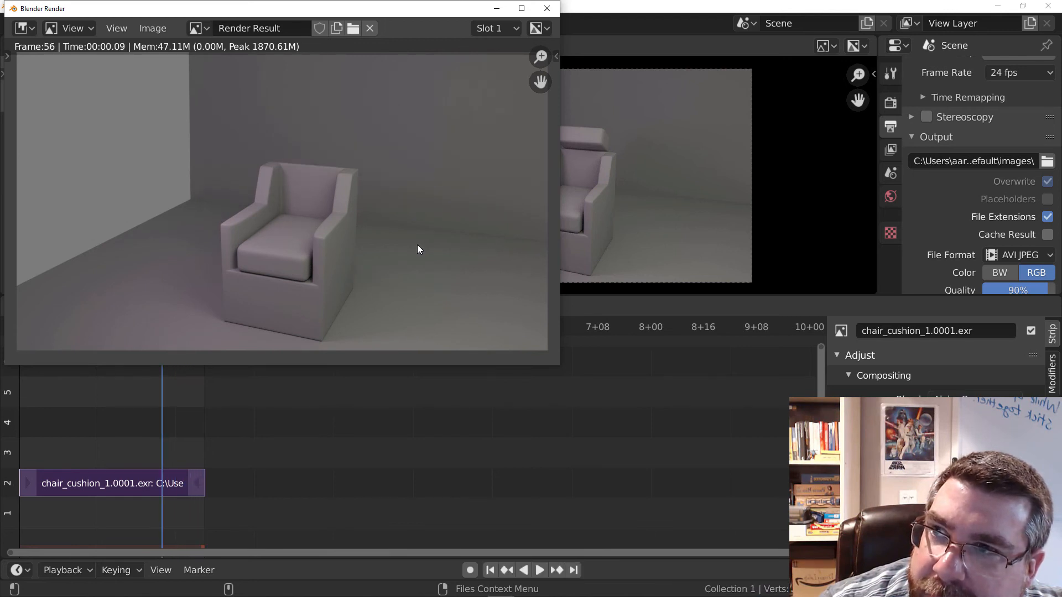
Switch to the images folder in File Explorer and play the rendered video 0001-0056.avi to check it.
{"action": "left_click_drag", "start_coordinate": [1061, 23], "coordinate": [570, 27]}
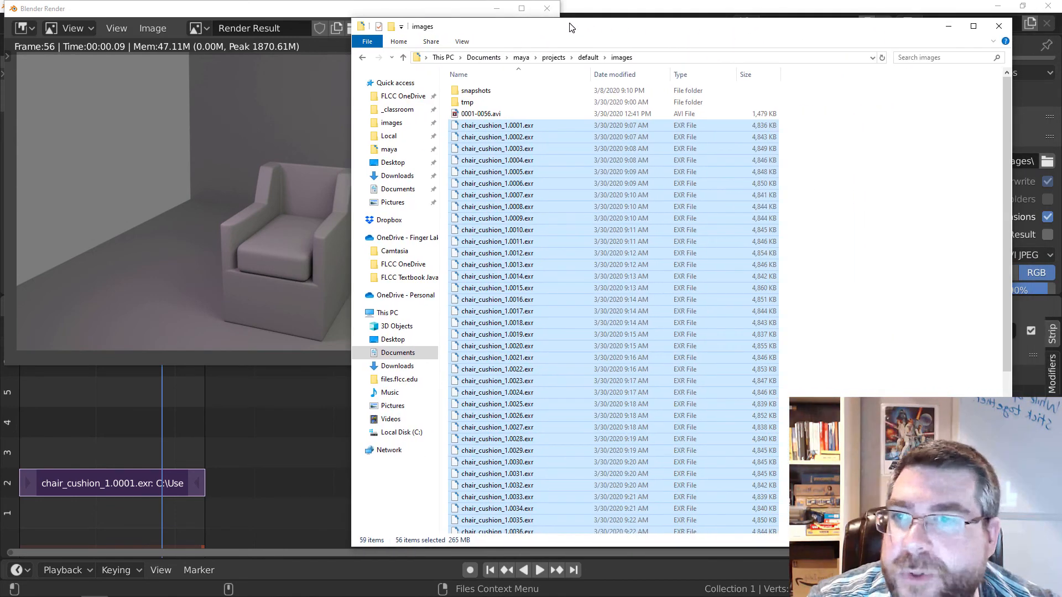
{"action": "left_click", "coordinate": [476, 115]}
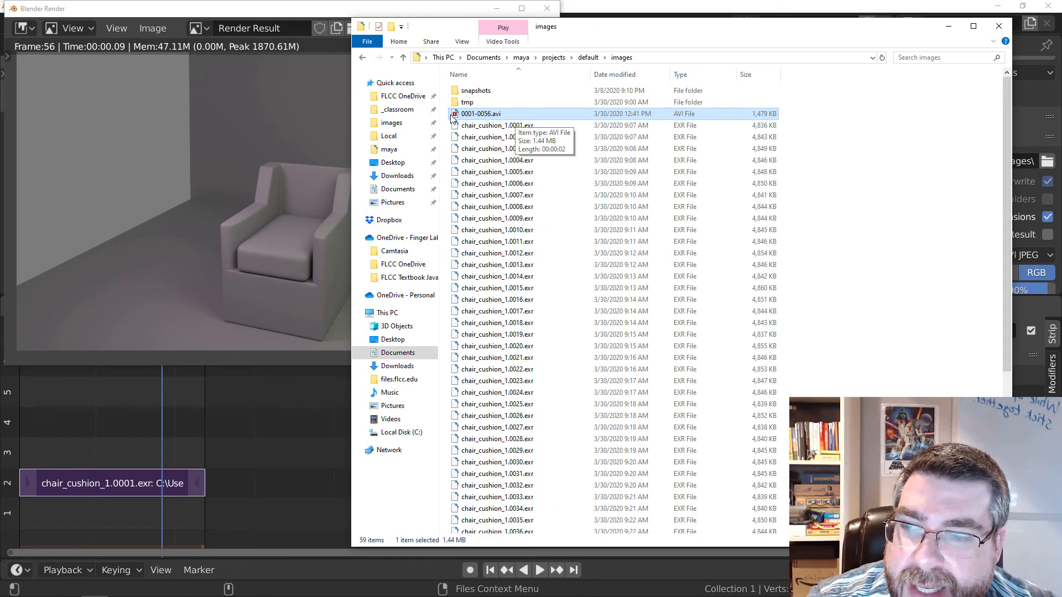
{"action": "double_click", "coordinate": [515, 113]}
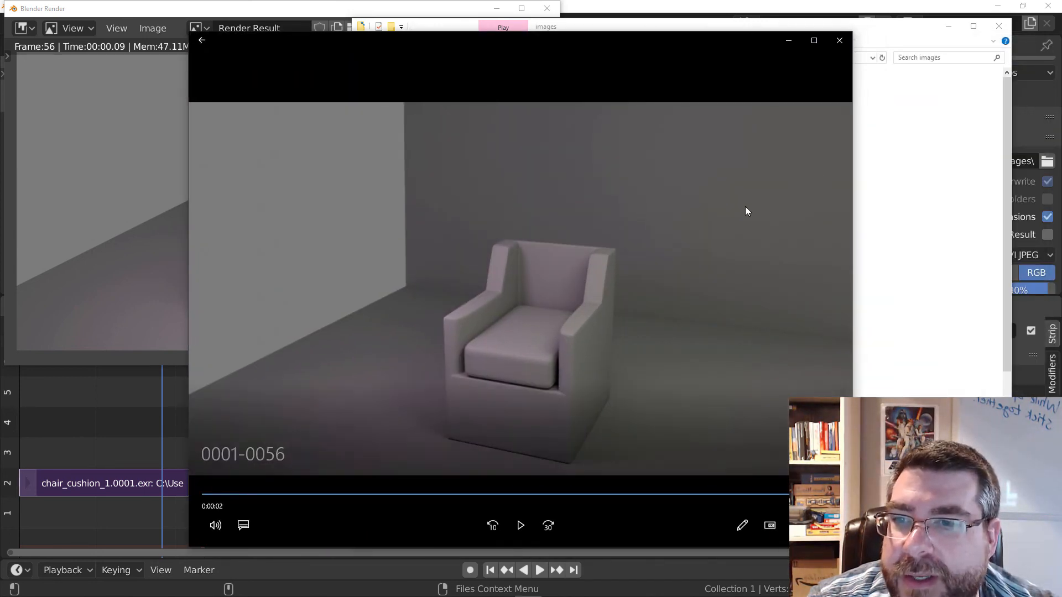
{"action": "left_click", "coordinate": [520, 525]}
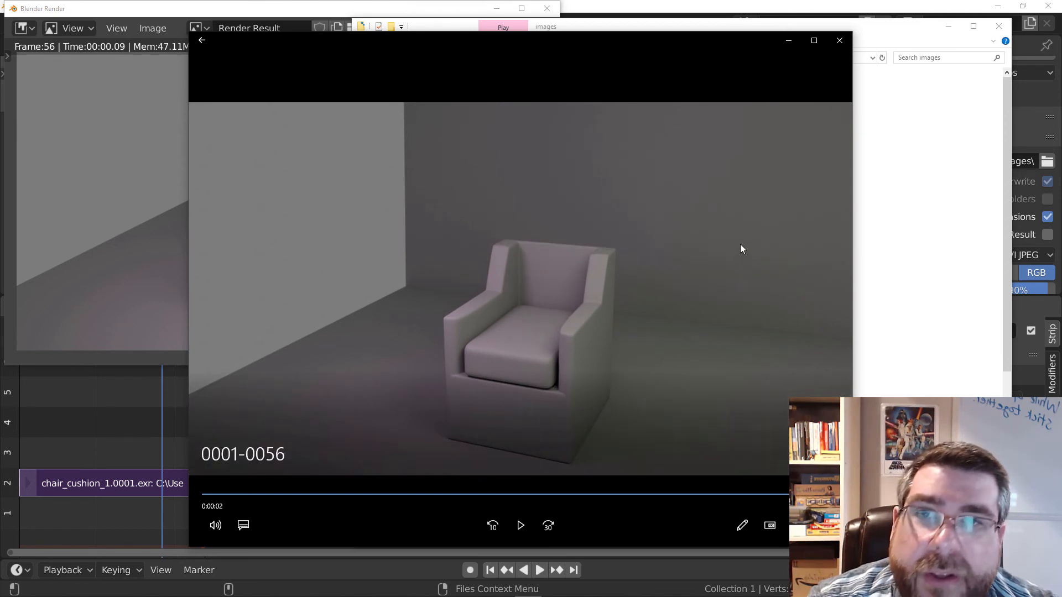
{"action": "left_click_drag", "start_coordinate": [558, 42], "coordinate": [556, 25]}
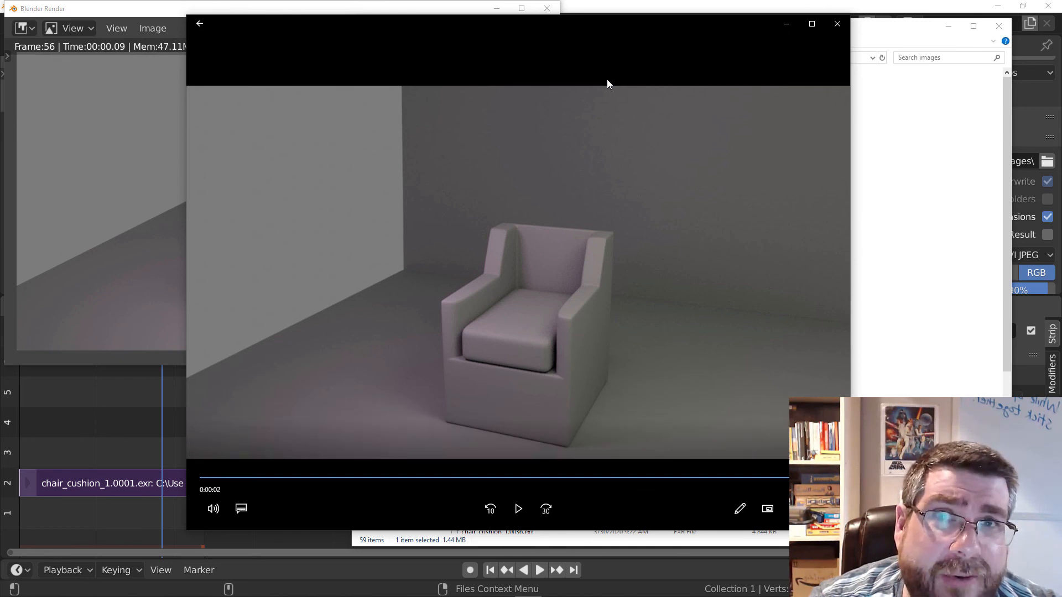
{"action": "left_click_drag", "start_coordinate": [601, 27], "coordinate": [601, 23]}
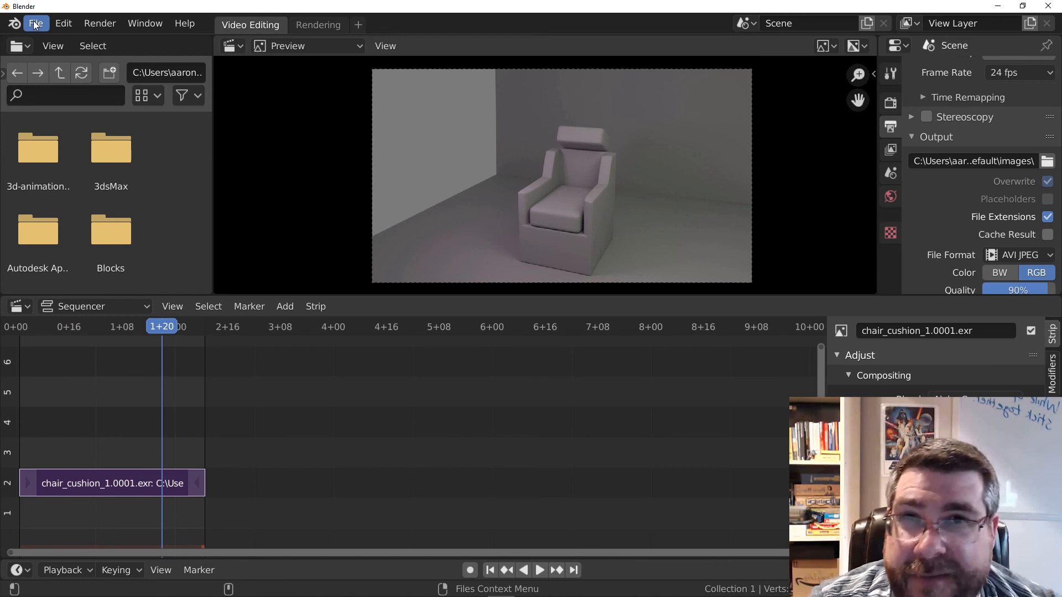
Return to Blender and quit the program.
{"action": "left_click", "coordinate": [34, 22]}
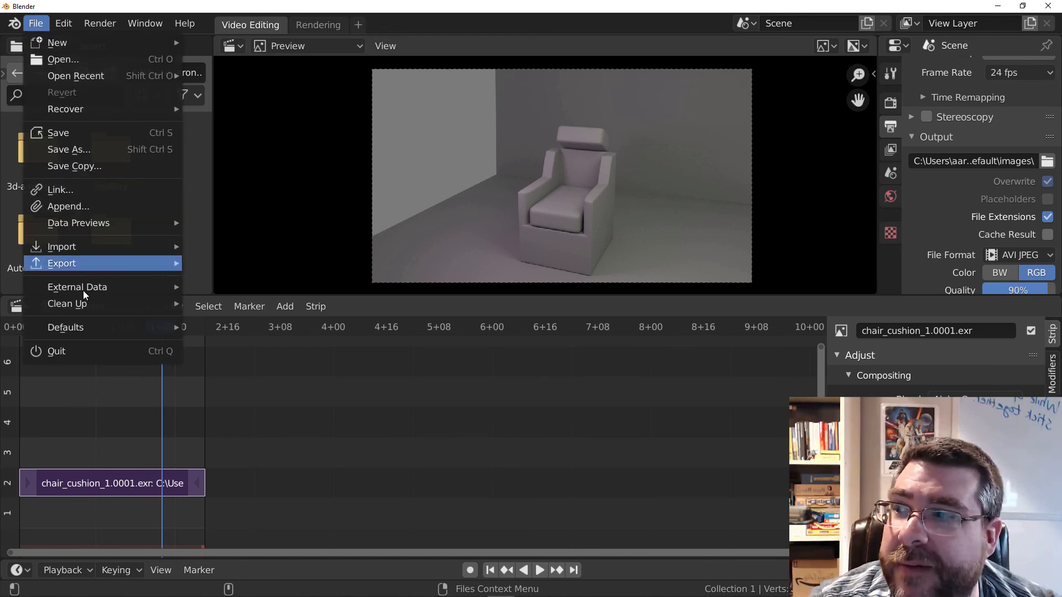
{"action": "left_click", "coordinate": [55, 352]}
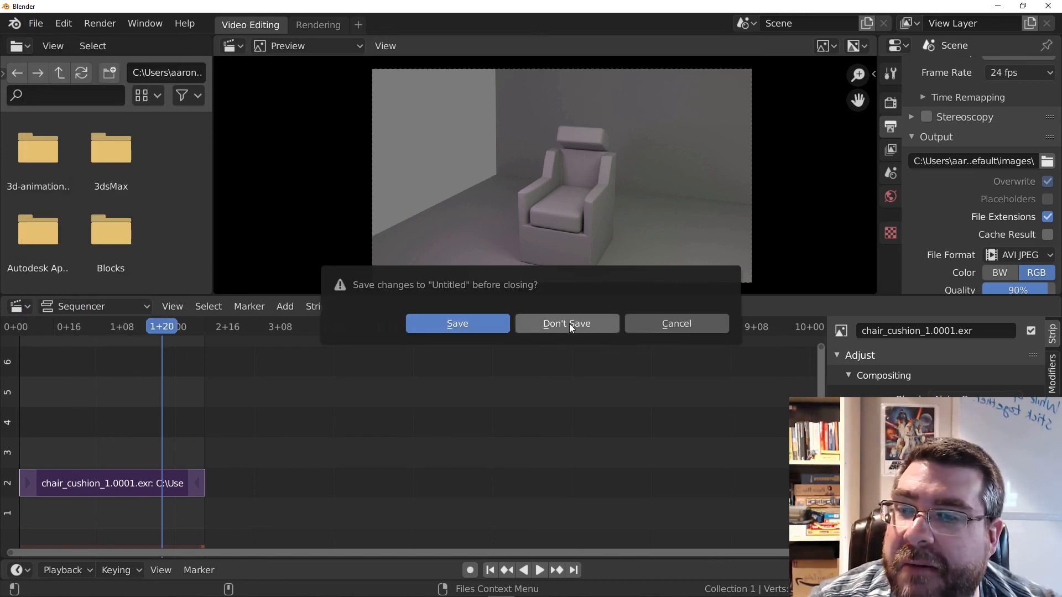